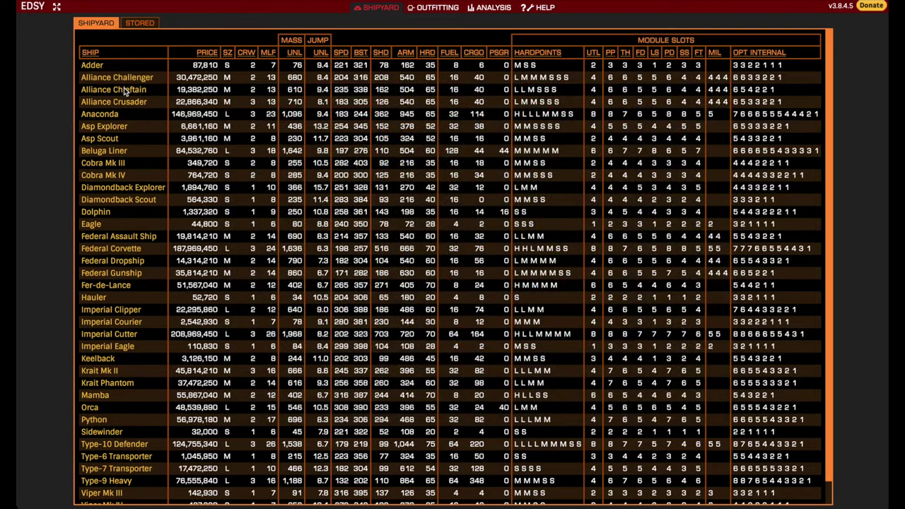
Start an Alliance Chieftain build and remove its stock weapons and all stock optional internal modules.
{"action": "left_click", "coordinate": [124, 90]}
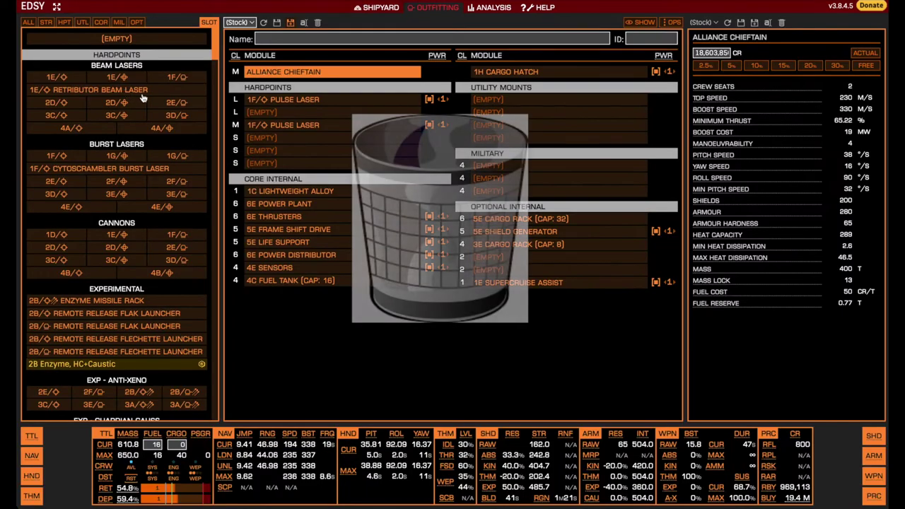
{"action": "right_click", "coordinate": [286, 101]}
{"action": "right_click", "coordinate": [287, 125]}
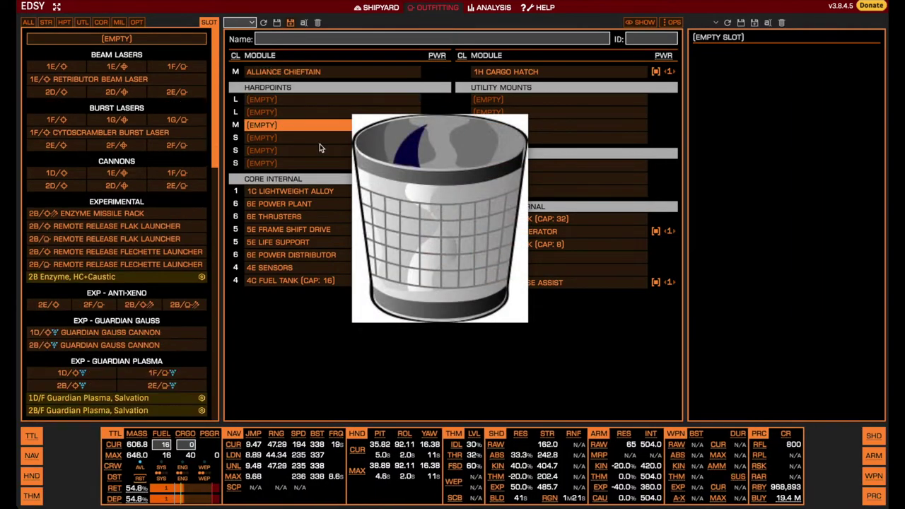
{"action": "right_click", "coordinate": [586, 219]}
{"action": "right_click", "coordinate": [587, 231]}
{"action": "right_click", "coordinate": [495, 243]}
{"action": "right_click", "coordinate": [495, 282]}
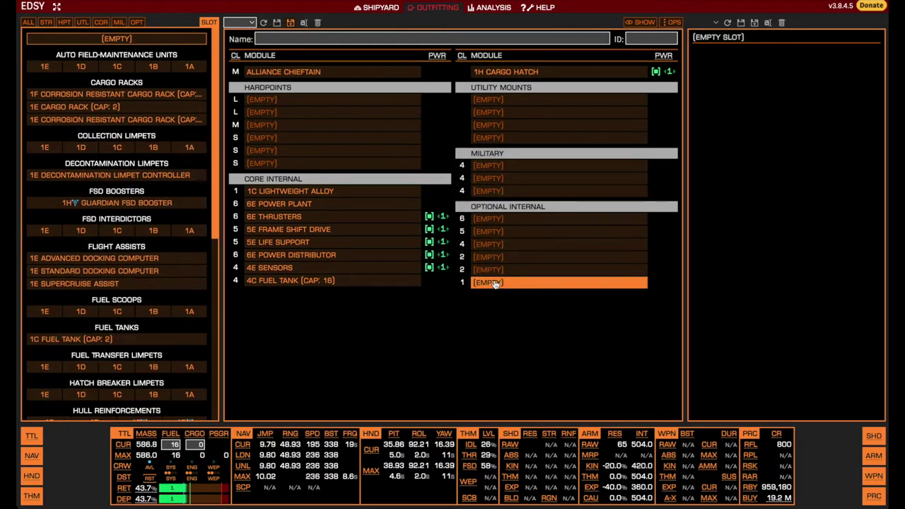
Fit 1A Military Grade Composite bulkheads with the Heavy Duty blueprint and Deep Plating experimental effect.
{"action": "left_click", "coordinate": [311, 193]}
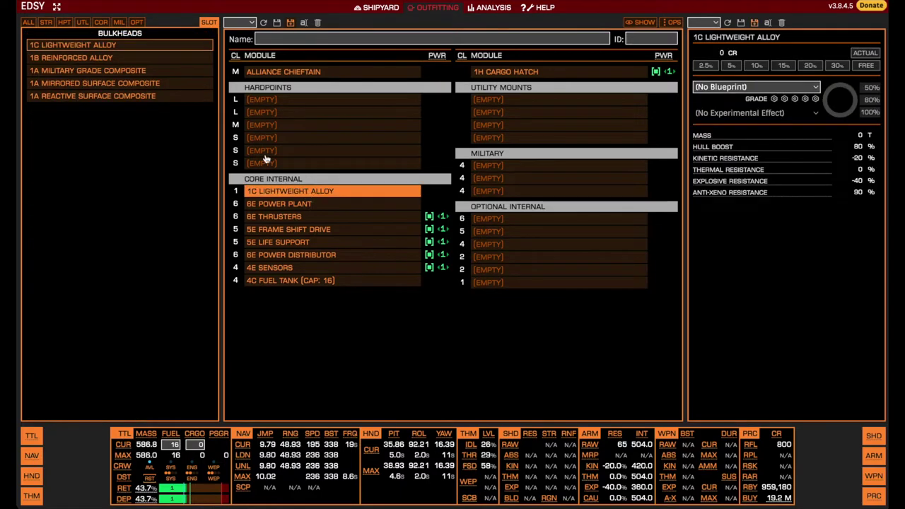
{"action": "left_click", "coordinate": [120, 72]}
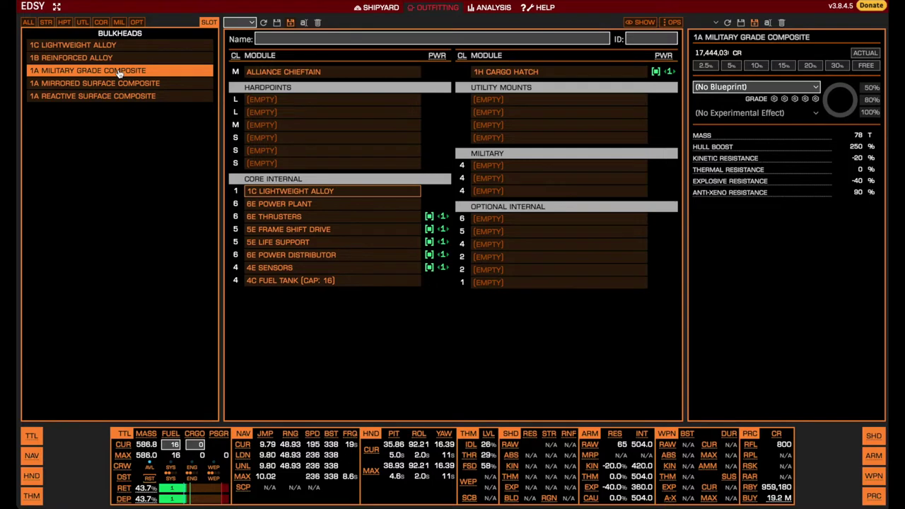
{"action": "left_click", "coordinate": [119, 72]}
{"action": "left_click", "coordinate": [728, 86]}
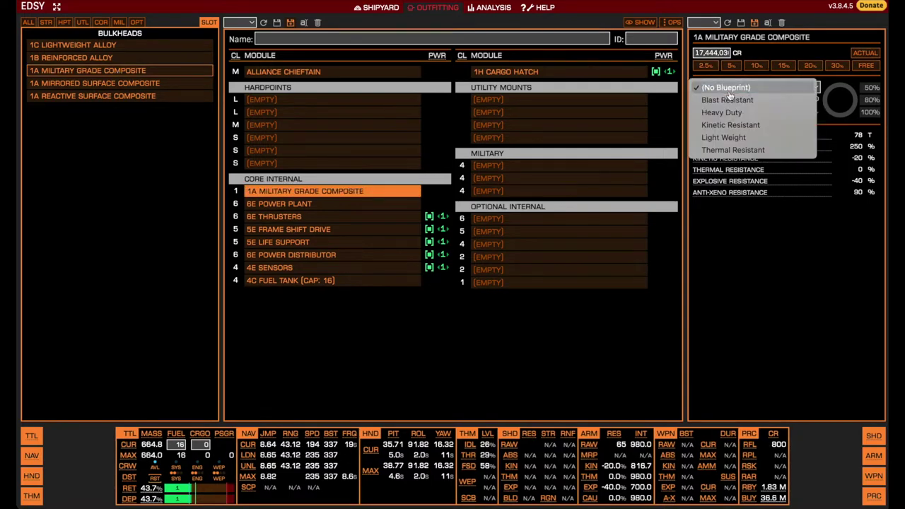
{"action": "left_click", "coordinate": [730, 114]}
{"action": "left_click", "coordinate": [730, 113]}
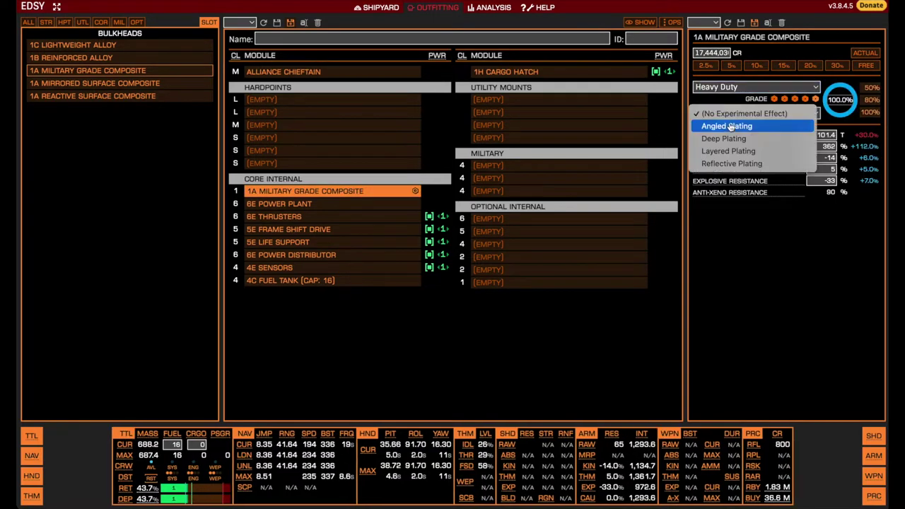
{"action": "left_click", "coordinate": [729, 140]}
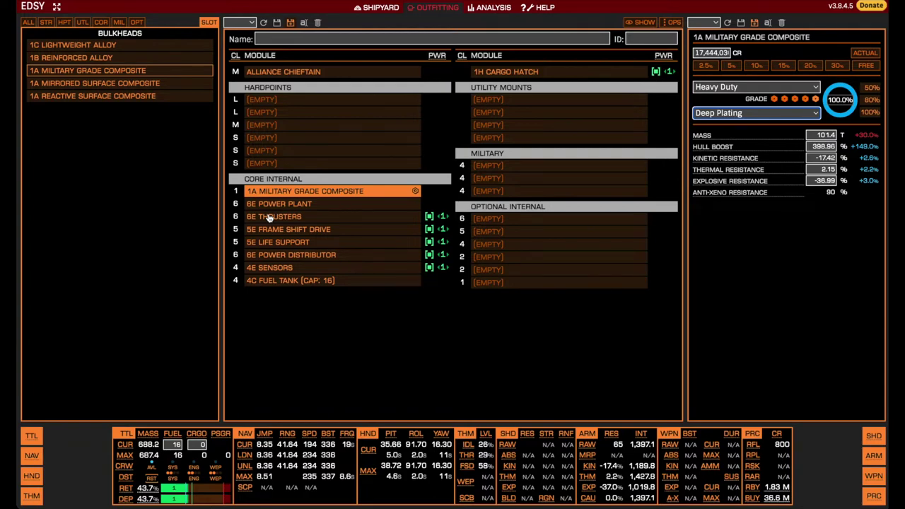
Fit a standard 6A power plant with the Armoured blueprint and Thermal Spread experimental effect.
{"action": "left_click", "coordinate": [275, 205]}
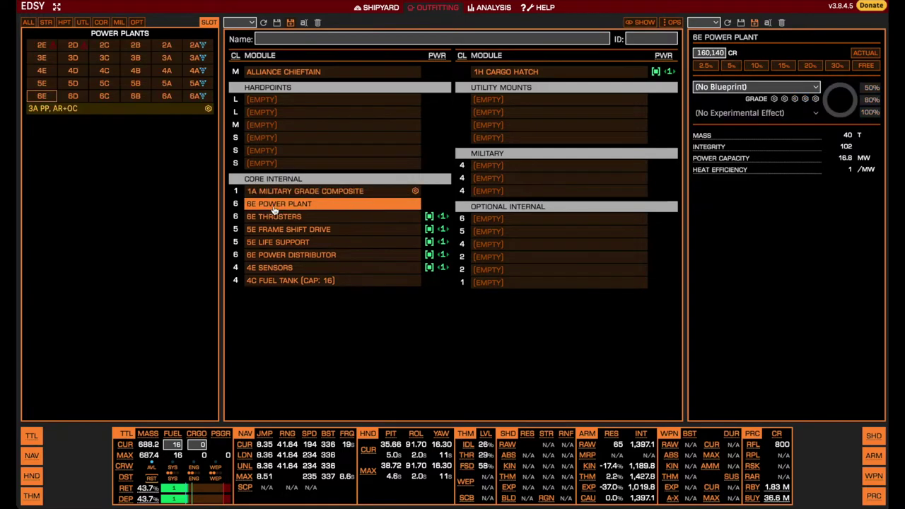
{"action": "left_click", "coordinate": [168, 99]}
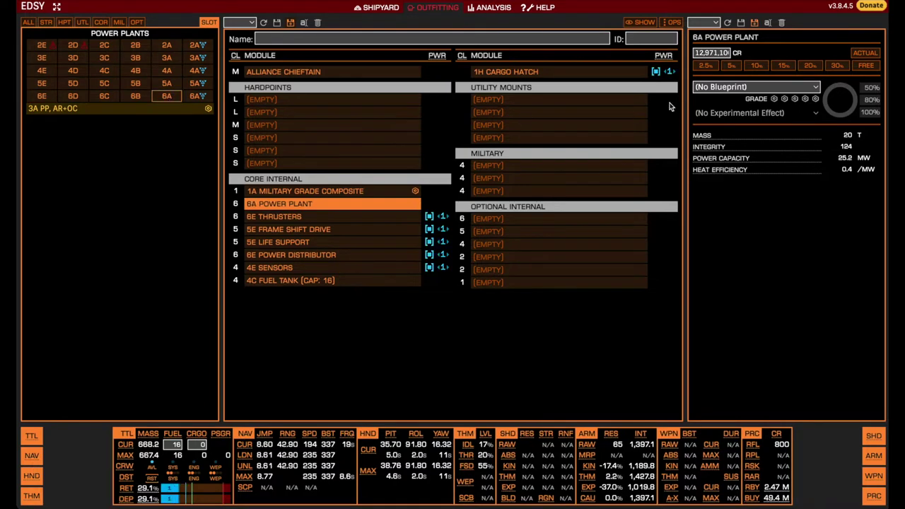
{"action": "left_click", "coordinate": [712, 90]}
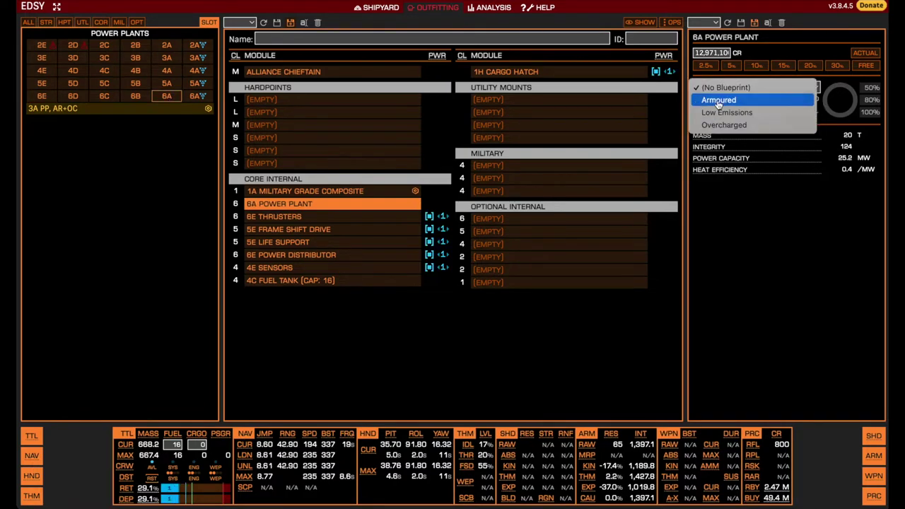
{"action": "left_click", "coordinate": [719, 101]}
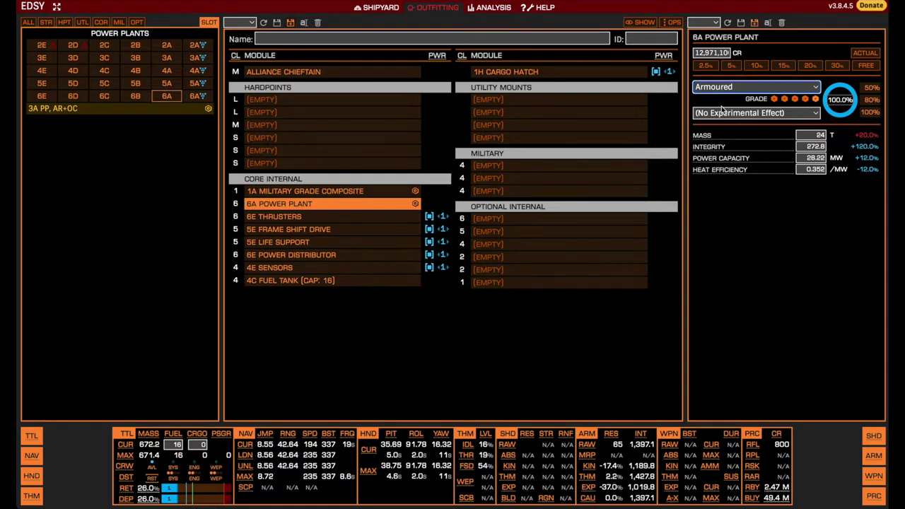
{"action": "left_click", "coordinate": [723, 111]}
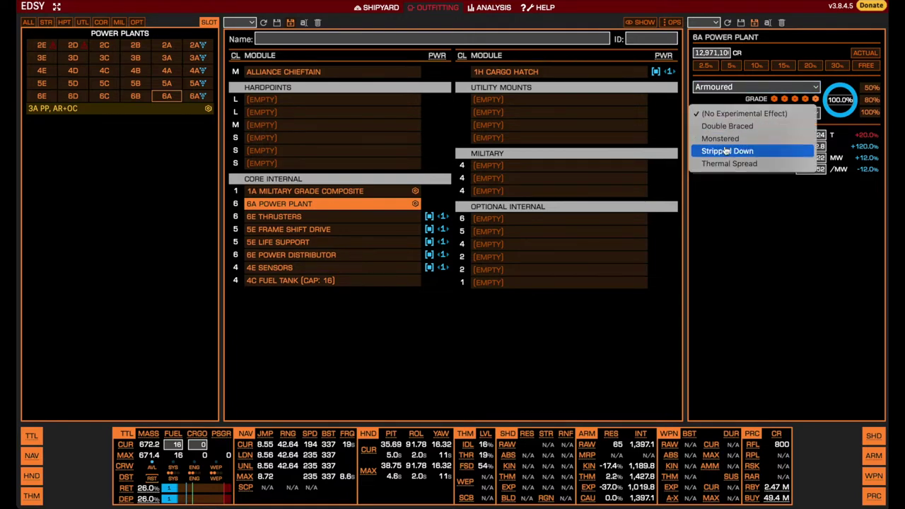
{"action": "key", "text": "Escape"}
{"action": "key", "text": "t"}
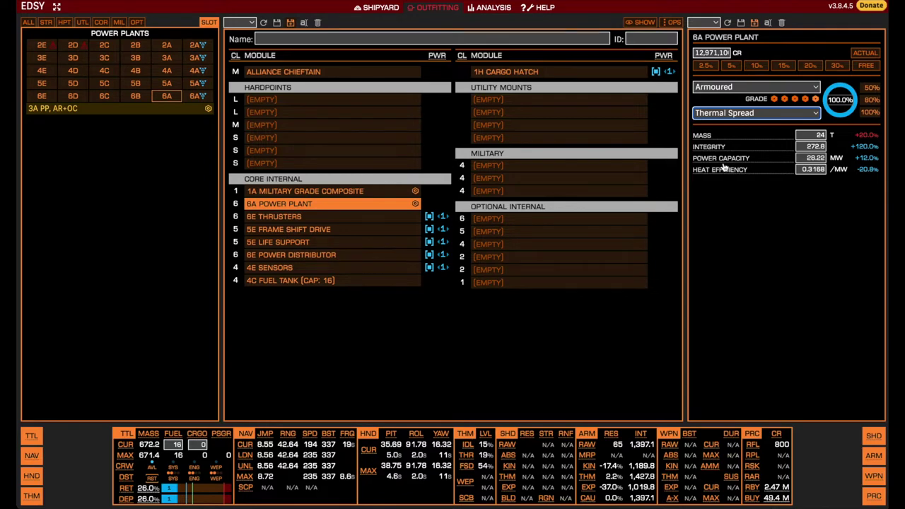
Fit 6A thrusters with the Dirty Tuning blueprint and Drag Drives experimental effect.
{"action": "left_click", "coordinate": [312, 219]}
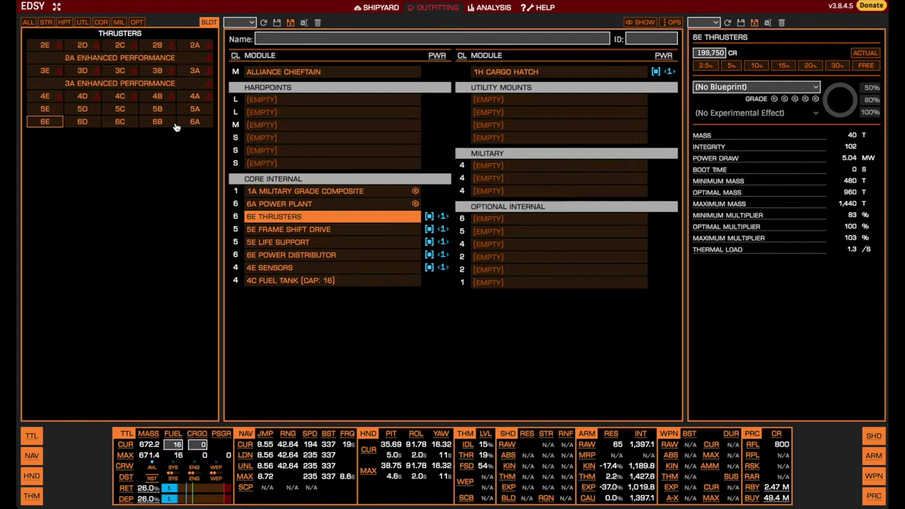
{"action": "left_click", "coordinate": [195, 122]}
{"action": "left_click", "coordinate": [735, 93]}
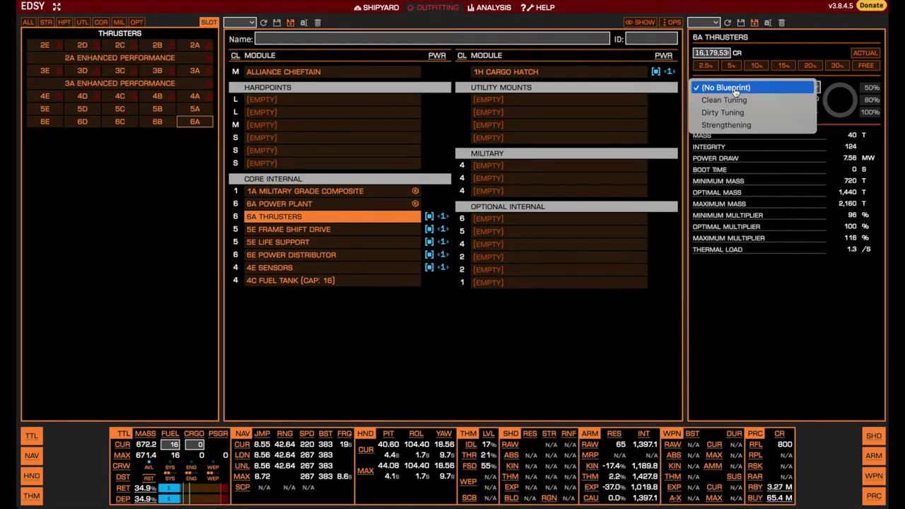
{"action": "left_click", "coordinate": [734, 113]}
{"action": "left_click", "coordinate": [735, 113]}
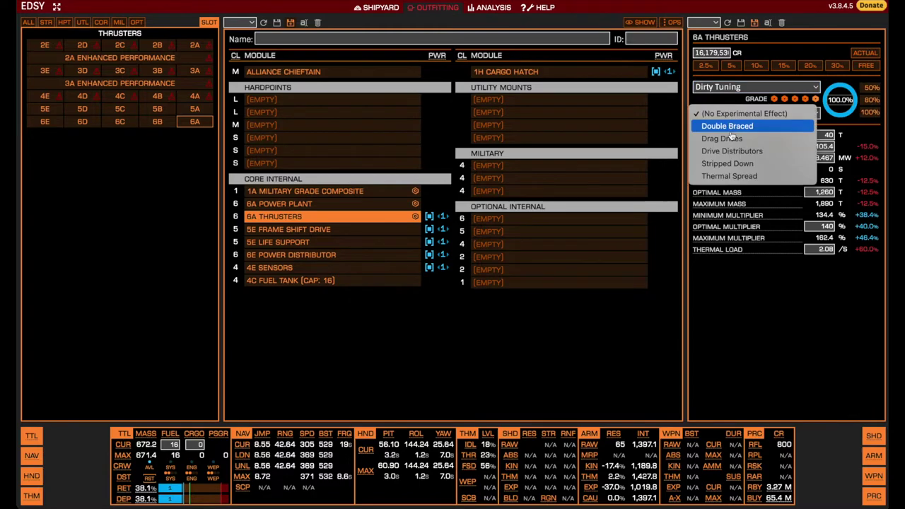
{"action": "left_click", "coordinate": [730, 138]}
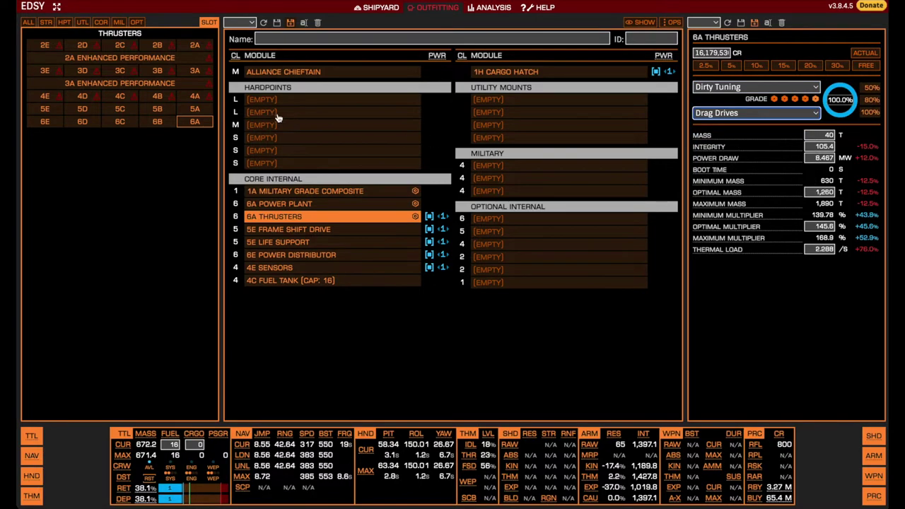
Fit a standard 5A frame shift drive with the Increased Range blueprint and Mass Manager experimental effect.
{"action": "left_click", "coordinate": [293, 229]}
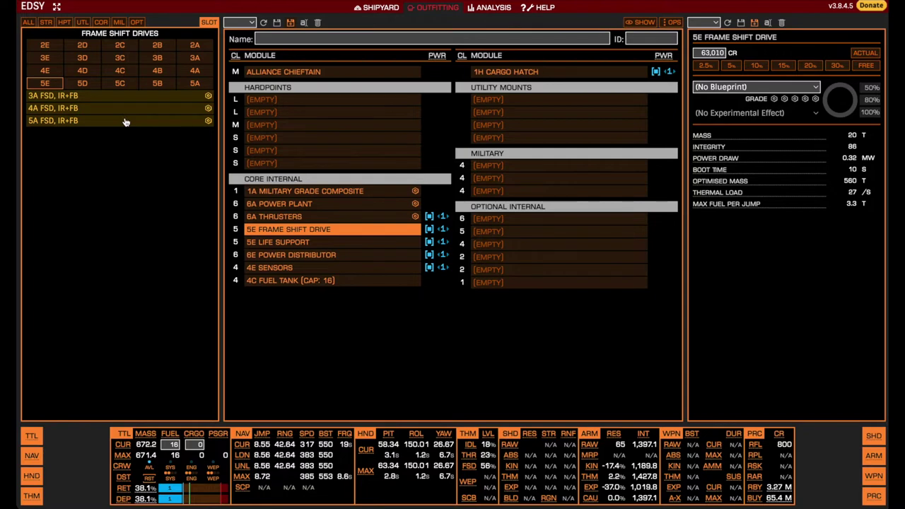
{"action": "left_click", "coordinate": [125, 121]}
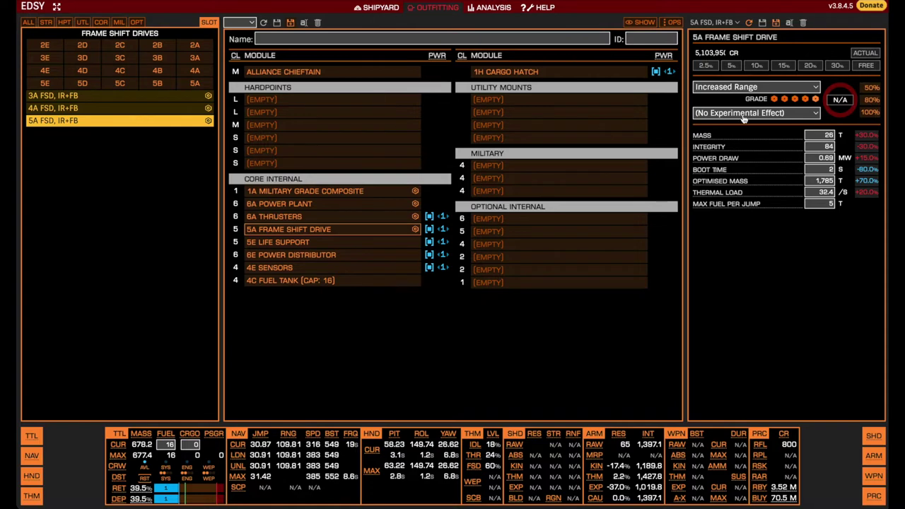
{"action": "left_click", "coordinate": [200, 84]}
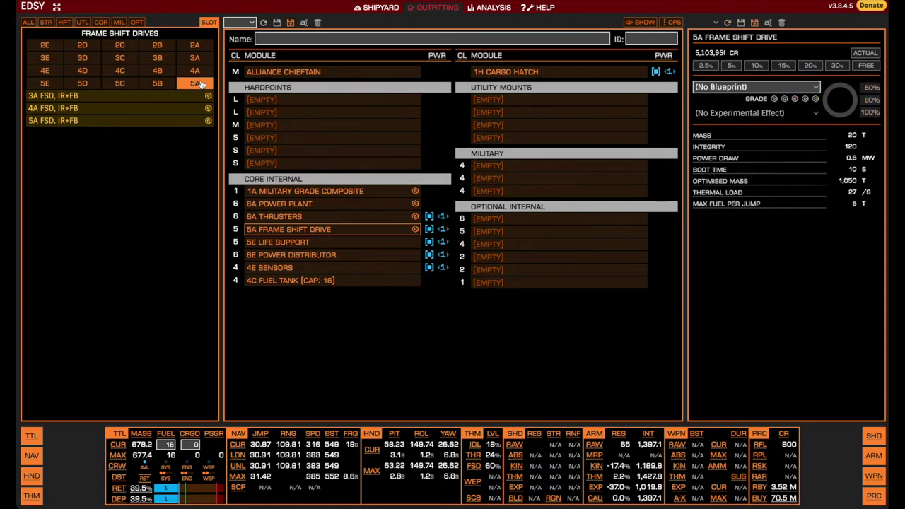
{"action": "left_click", "coordinate": [743, 89]}
{"action": "left_click", "coordinate": [740, 112]}
{"action": "left_click", "coordinate": [735, 115]}
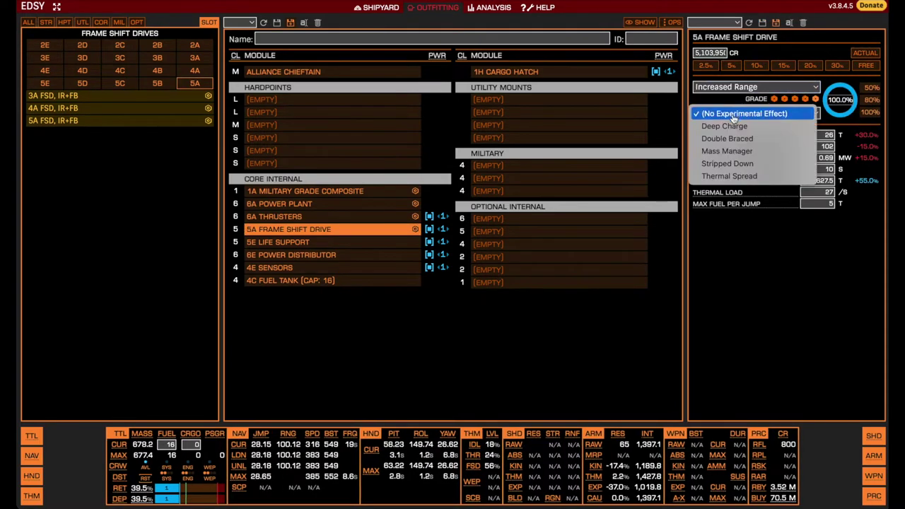
{"action": "left_click", "coordinate": [727, 150]}
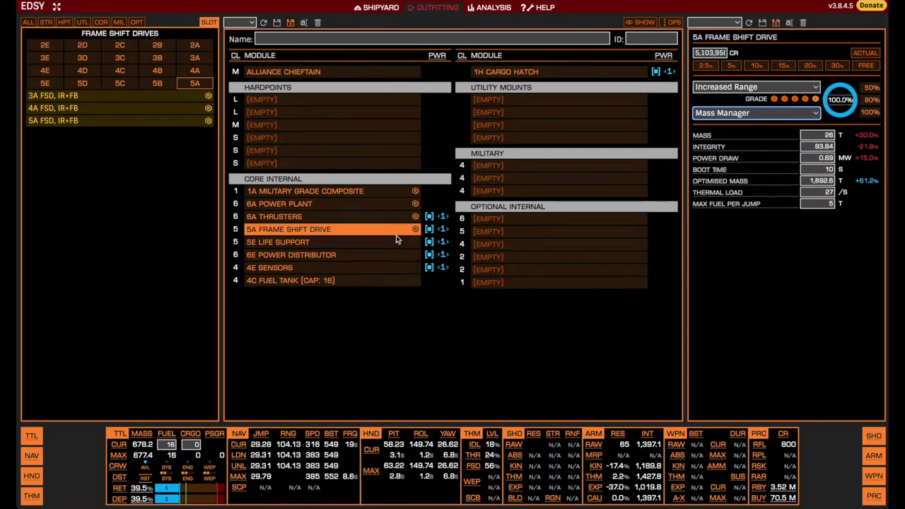
Fit 5D life support and apply the Lightweight blueprint to it.
{"action": "left_click", "coordinate": [298, 242]}
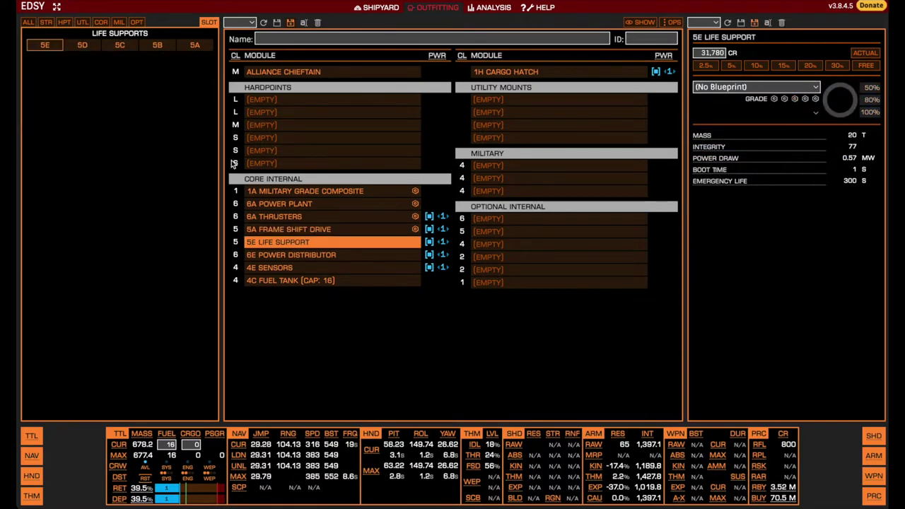
{"action": "left_click", "coordinate": [84, 46]}
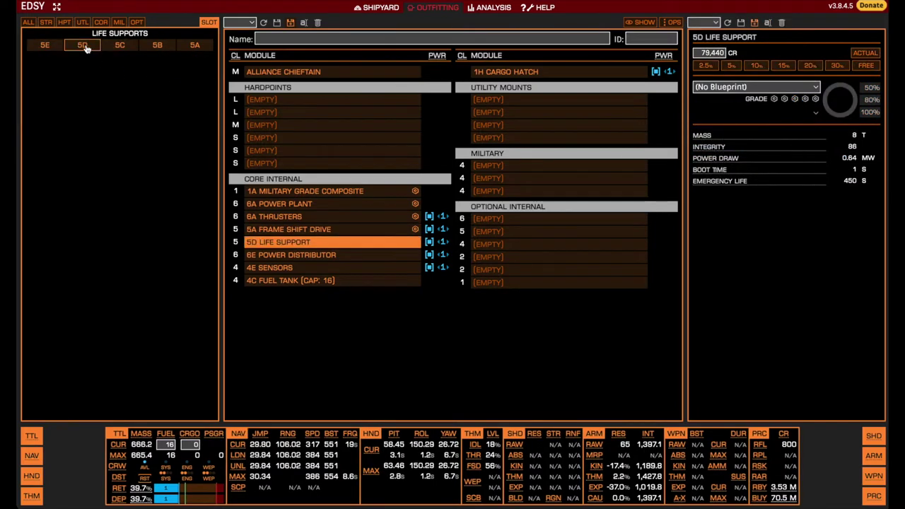
{"action": "left_click", "coordinate": [714, 86]}
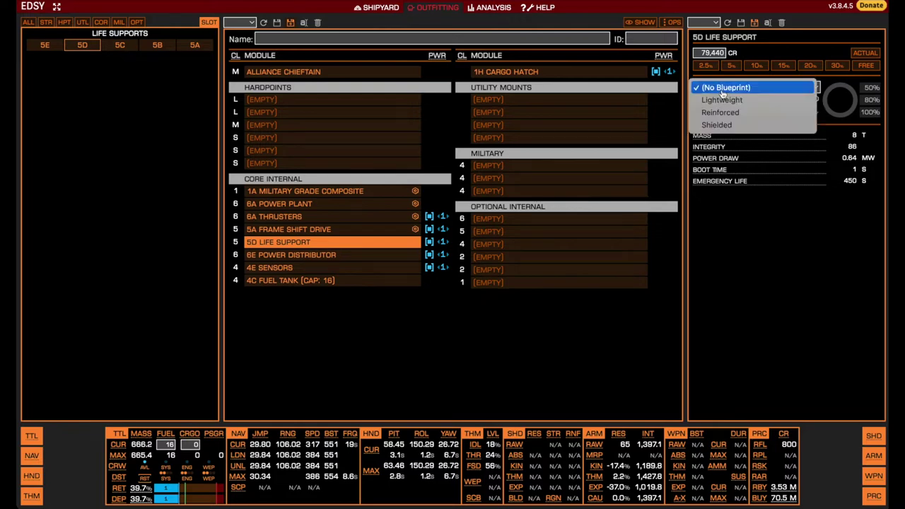
{"action": "left_click", "coordinate": [728, 96]}
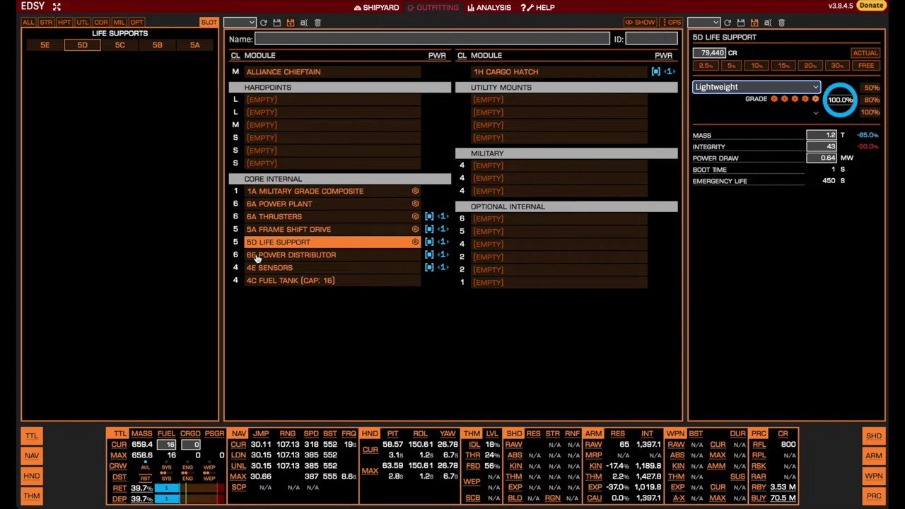
Fit a standard 6A power distributor with the Charge Enhanced blueprint and Super Conduits experimental effect.
{"action": "left_click", "coordinate": [257, 259]}
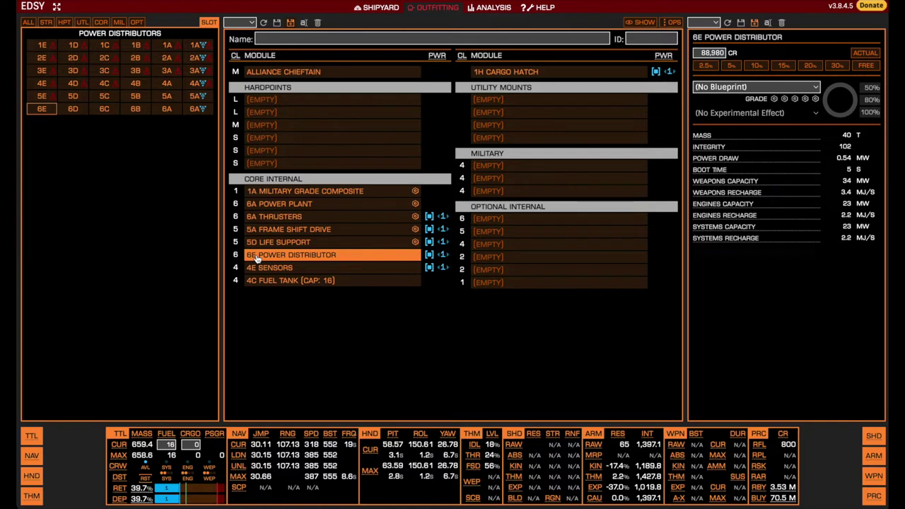
{"action": "left_click", "coordinate": [170, 109]}
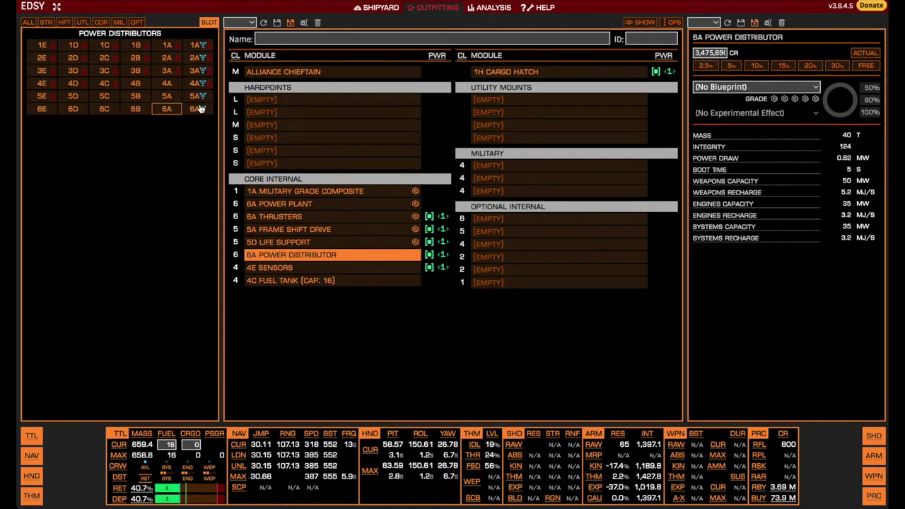
{"action": "left_click", "coordinate": [728, 87]}
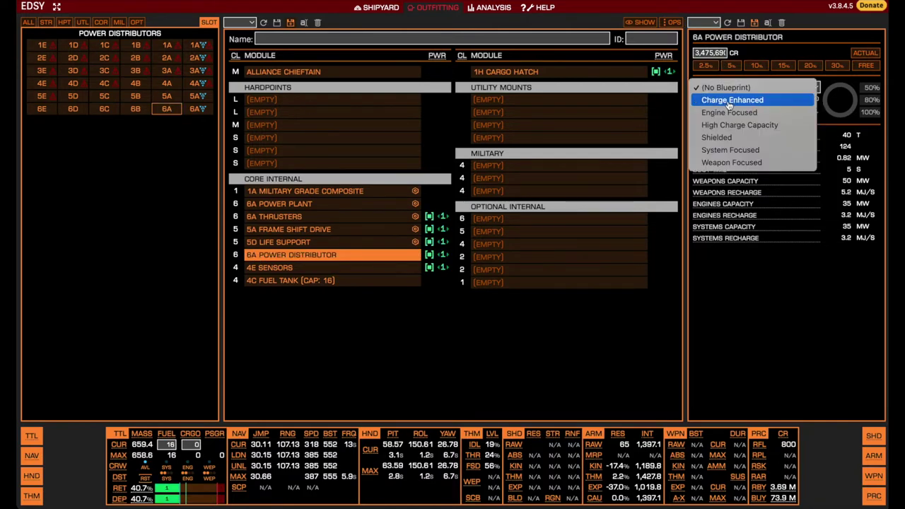
{"action": "left_click", "coordinate": [728, 102]}
{"action": "left_click", "coordinate": [728, 113]}
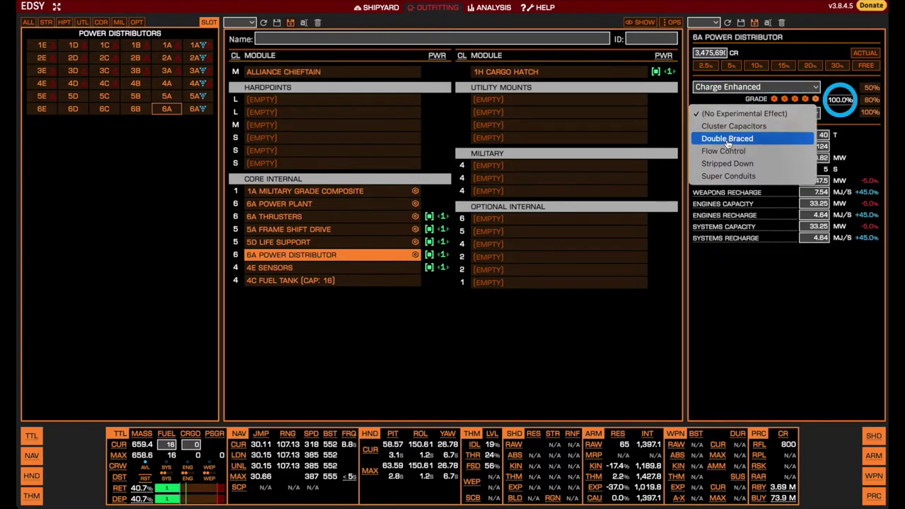
{"action": "left_click", "coordinate": [724, 178]}
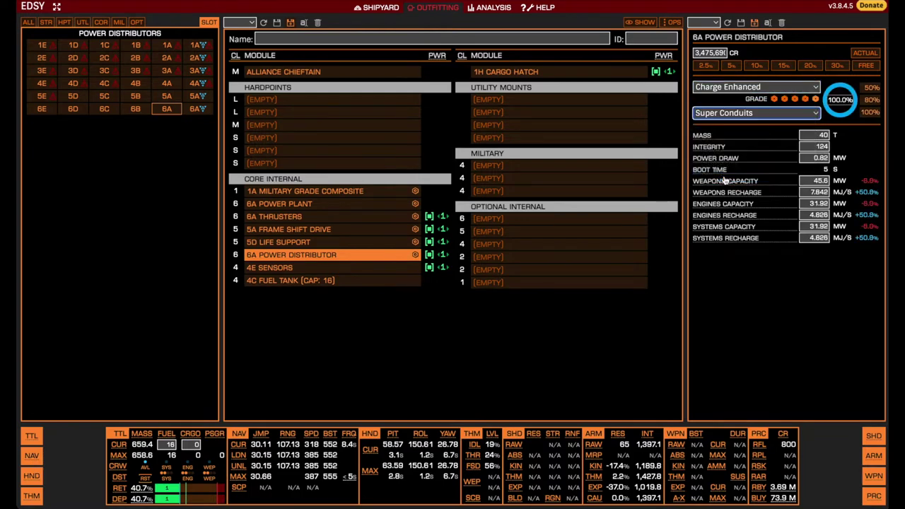
Fit 4D sensors and apply the Long Range blueprint to them.
{"action": "left_click", "coordinate": [329, 270]}
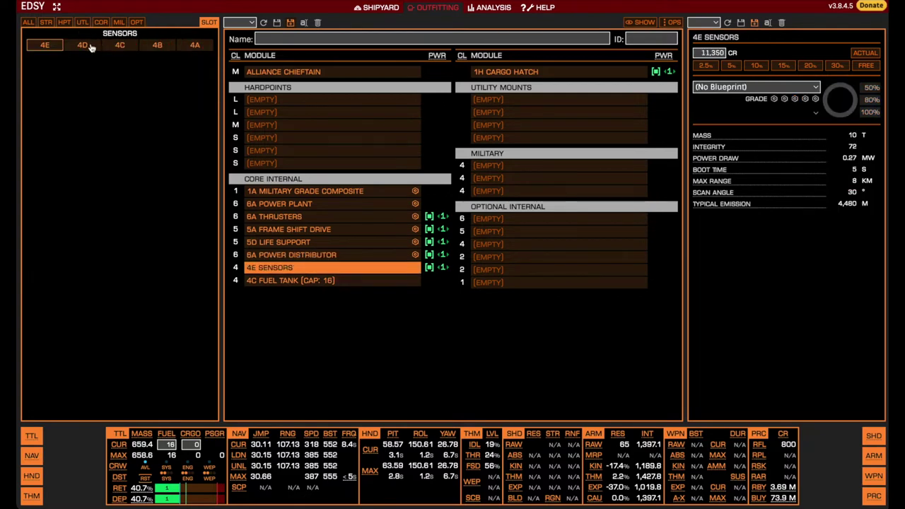
{"action": "left_click", "coordinate": [91, 45]}
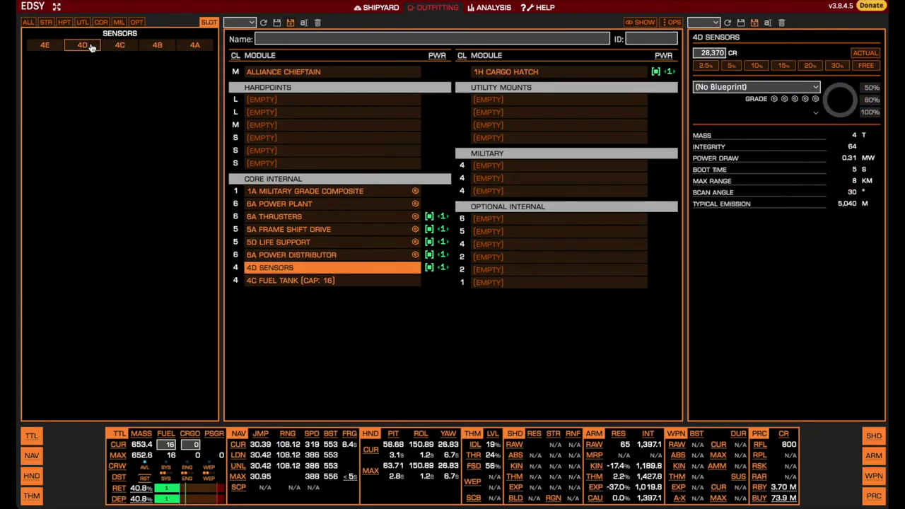
{"action": "left_click", "coordinate": [730, 88]}
{"action": "key", "text": "Escape"}
{"action": "left_click", "coordinate": [728, 120]}
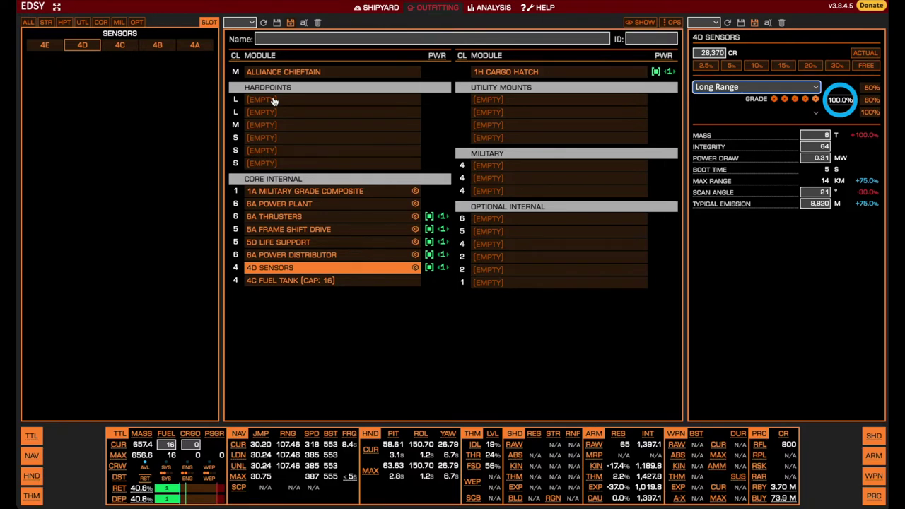
Fit a 2B Guardian Gauss Cannon in each of the two large hardpoints.
{"action": "left_click", "coordinate": [274, 101]}
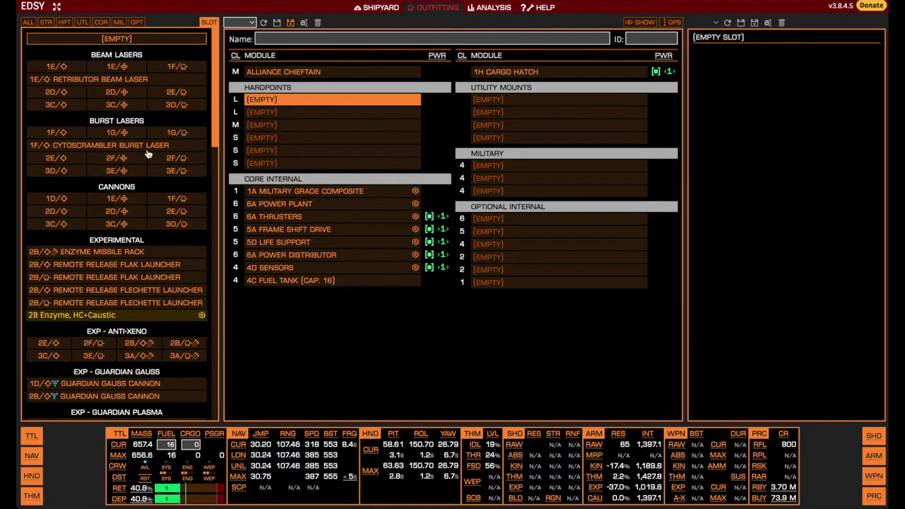
{"action": "scroll", "coordinate": [125, 212], "scroll_direction": "down", "scroll_amount": 4}
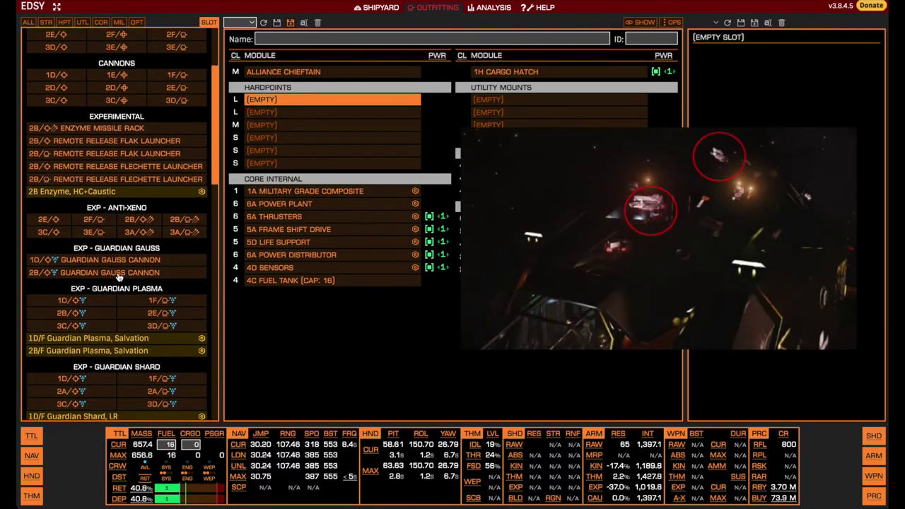
{"action": "left_click", "coordinate": [121, 275]}
{"action": "left_click", "coordinate": [302, 113]}
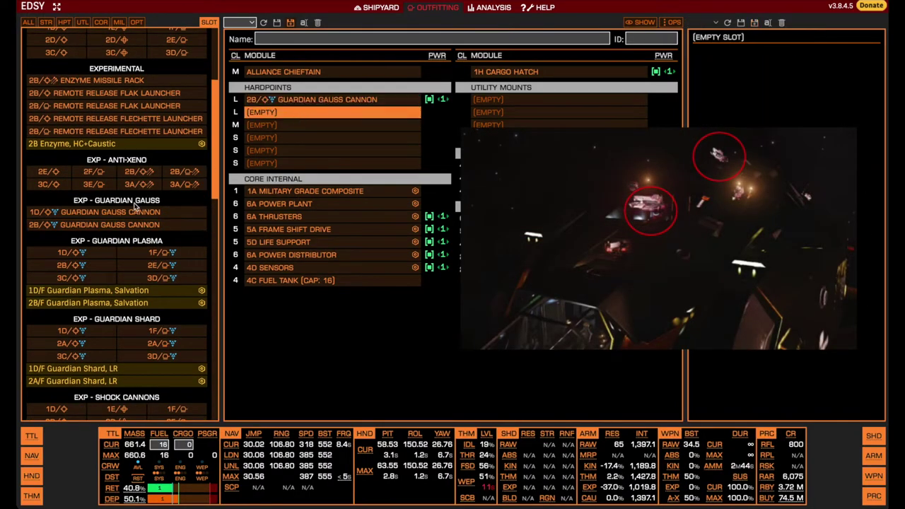
{"action": "left_click", "coordinate": [109, 225]}
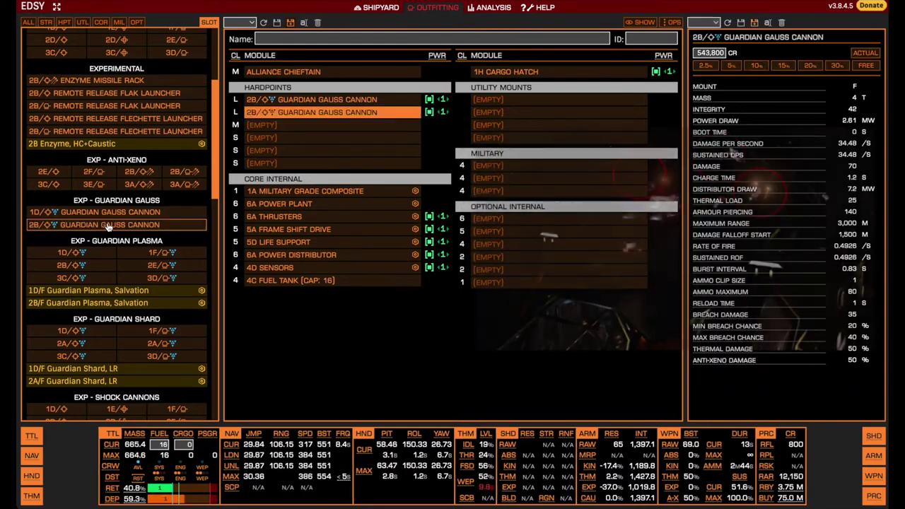
Fit a 1D Guardian Gauss Cannon in each of the last two small hardpoints.
{"action": "left_click", "coordinate": [268, 151]}
{"action": "left_click", "coordinate": [131, 55]}
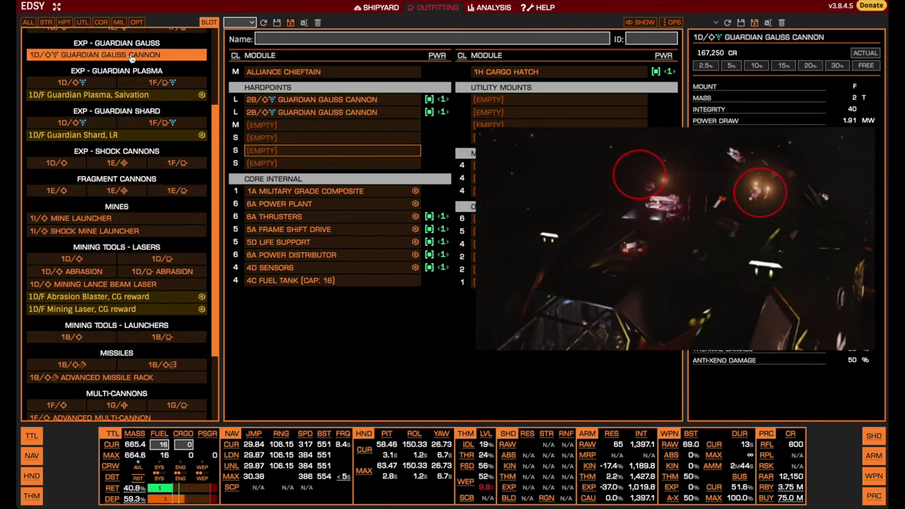
{"action": "left_click", "coordinate": [272, 168]}
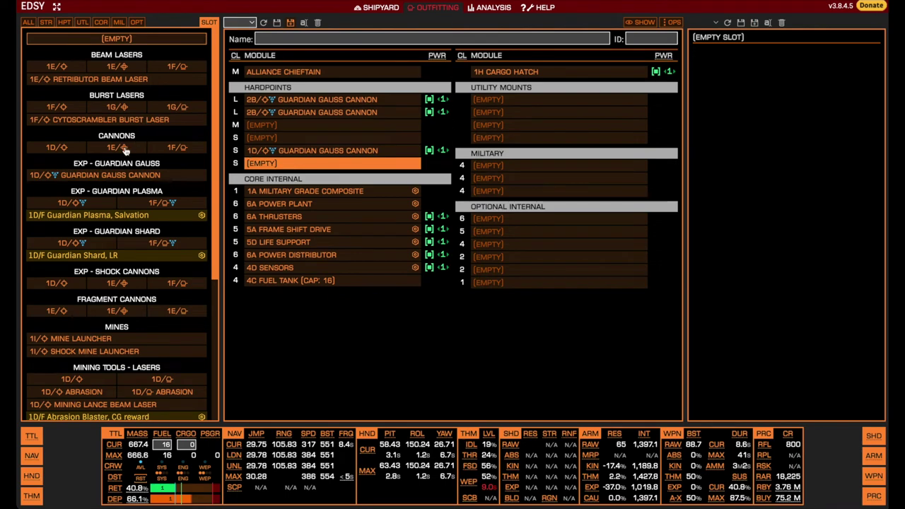
{"action": "left_click", "coordinate": [111, 176]}
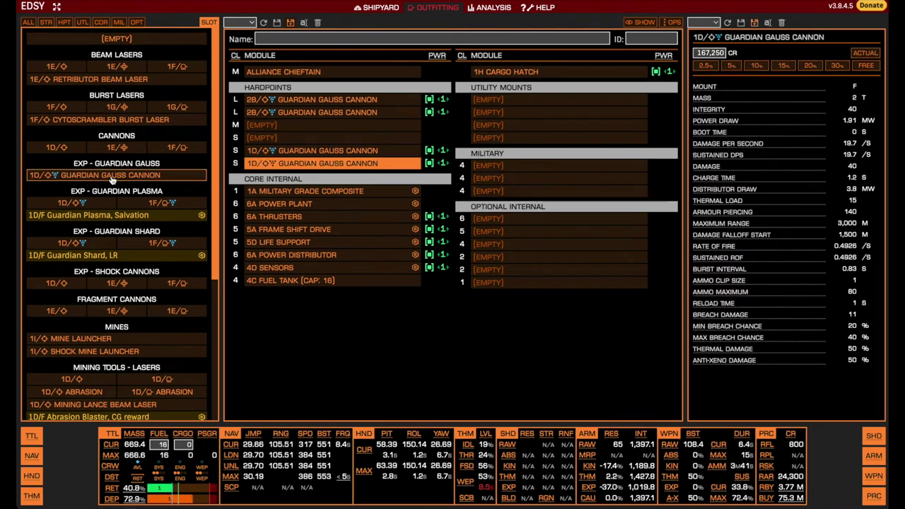
Fit a fixed 2B Remote Release Flak Launcher in the medium hardpoint.
{"action": "left_click", "coordinate": [299, 126]}
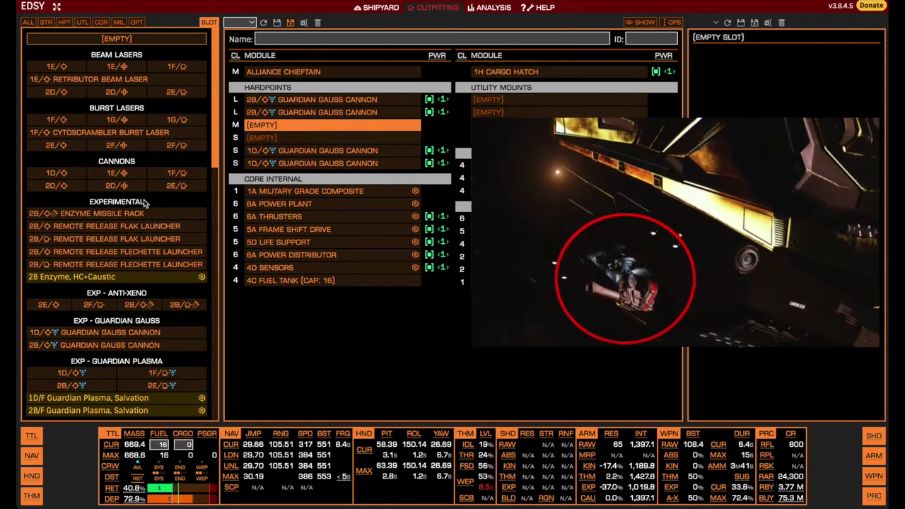
{"action": "scroll", "coordinate": [142, 202], "scroll_direction": "down", "scroll_amount": 1}
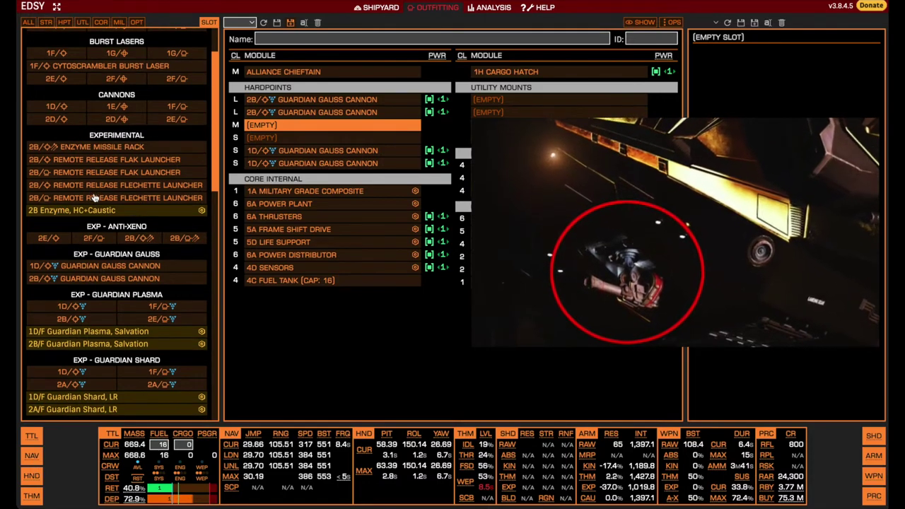
{"action": "left_click", "coordinate": [105, 160]}
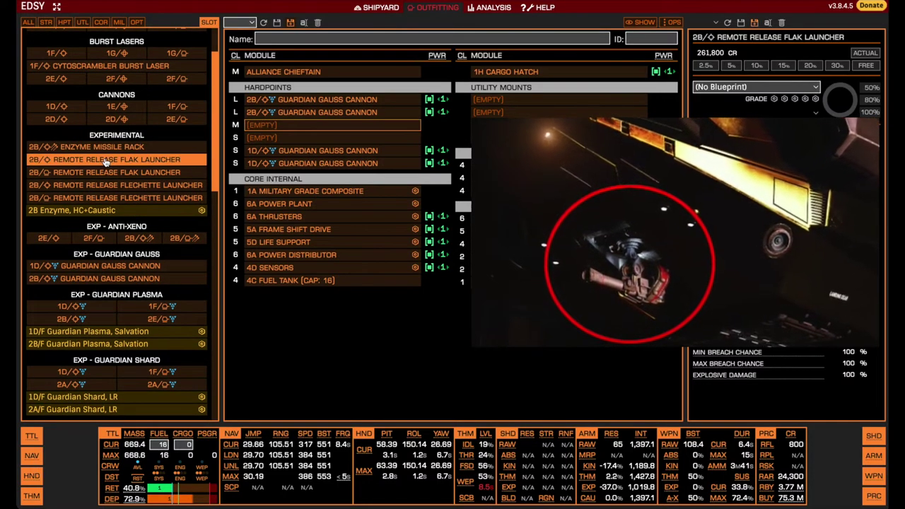
{"action": "left_click", "coordinate": [105, 160]}
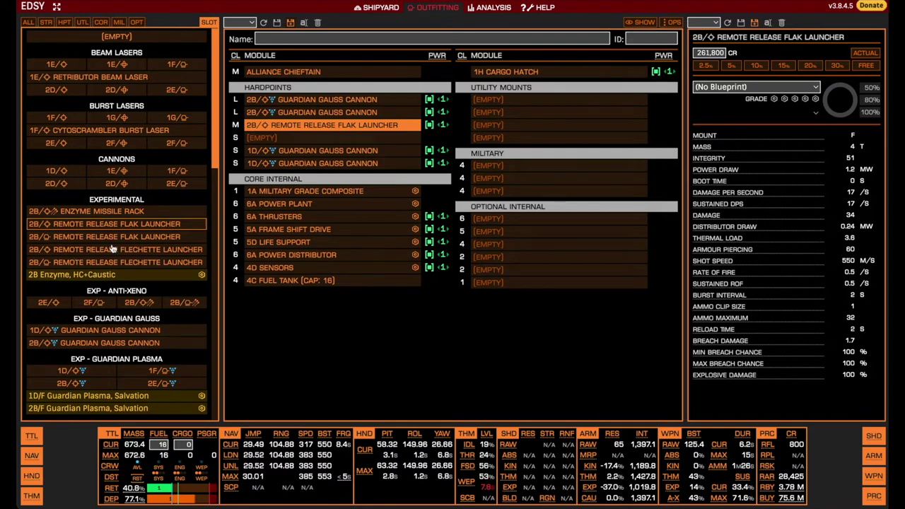
Fit a gimballed 1E beam laser in the remaining small hardpoint with the Long Range blueprint and Thermal Vent experimental effect.
{"action": "left_click", "coordinate": [297, 139]}
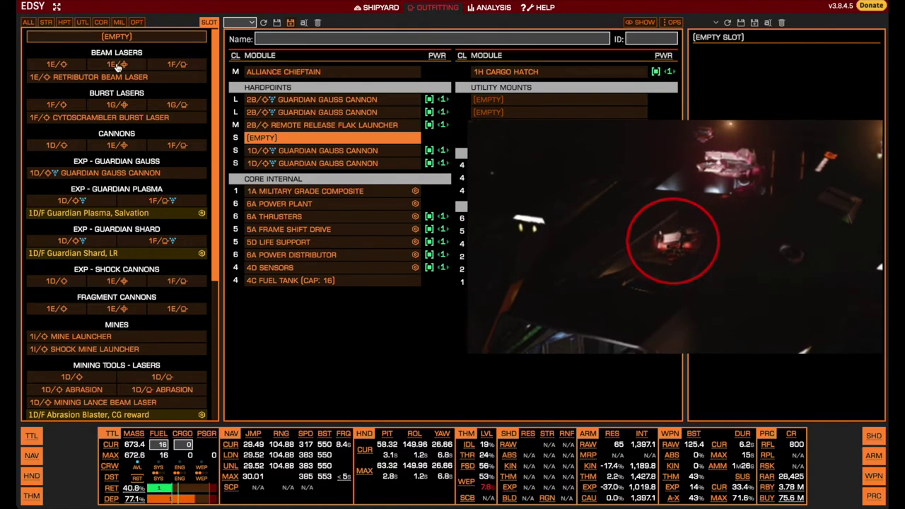
{"action": "left_click", "coordinate": [116, 63]}
{"action": "left_click", "coordinate": [727, 87]}
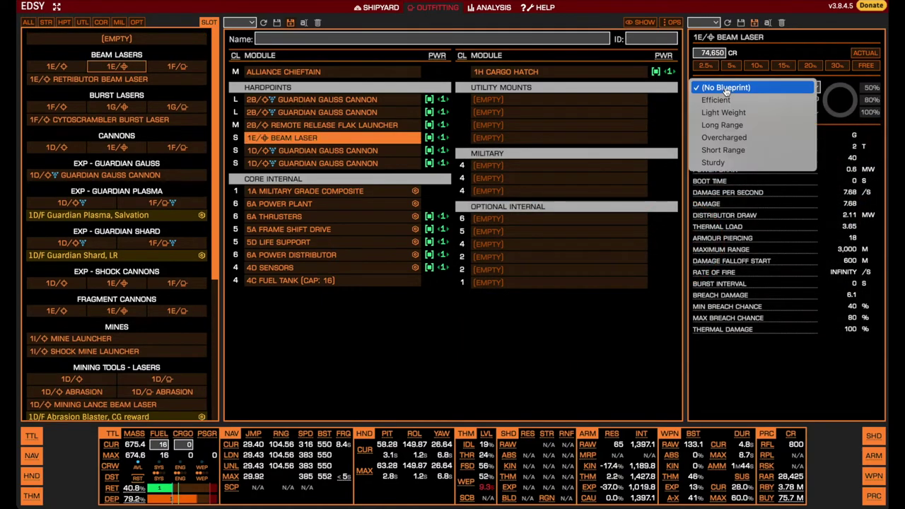
{"action": "left_click", "coordinate": [719, 127]}
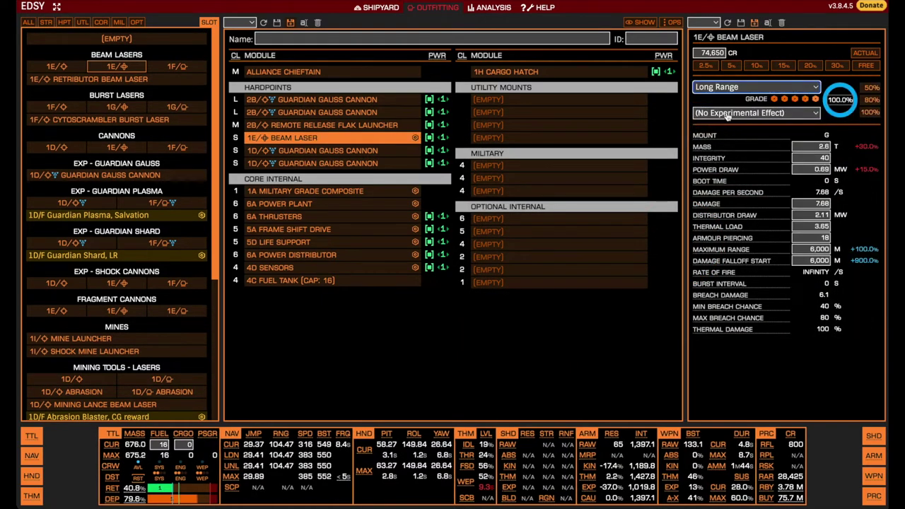
{"action": "left_click", "coordinate": [728, 117]}
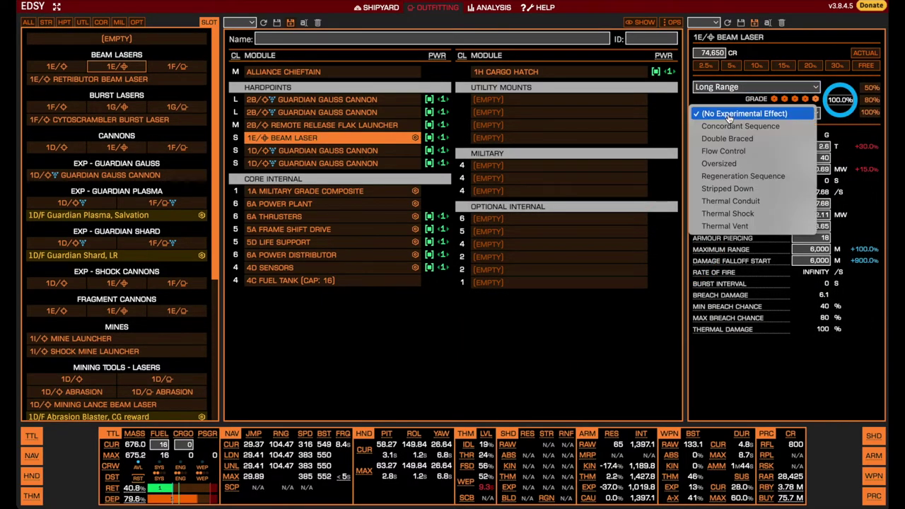
{"action": "left_click", "coordinate": [725, 227]}
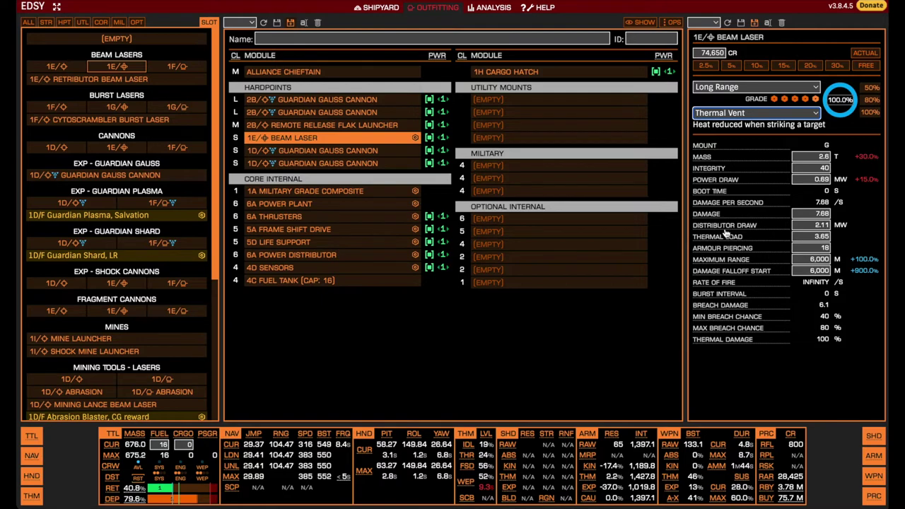
{"action": "left_click", "coordinate": [473, 346]}
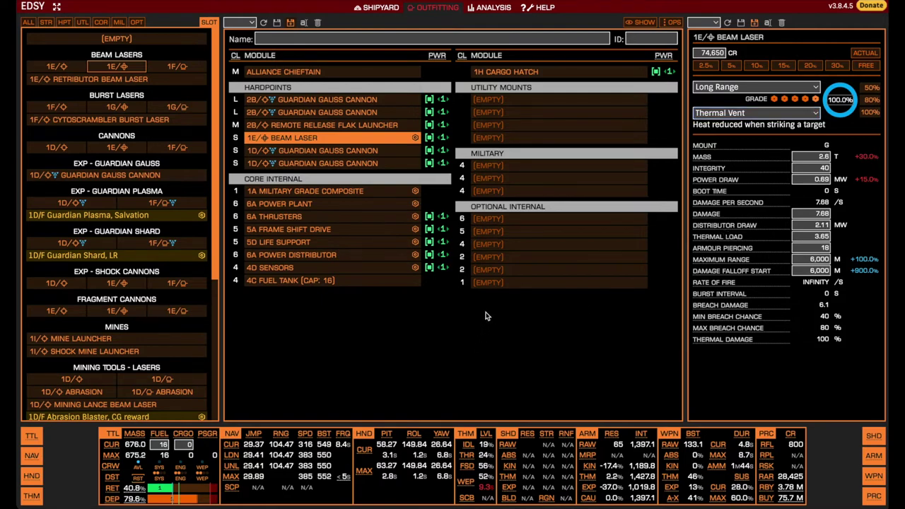
Fit a heat sink launcher in the first utility mount and apply the Ammo Capacity blueprint to it.
{"action": "left_click", "coordinate": [526, 103]}
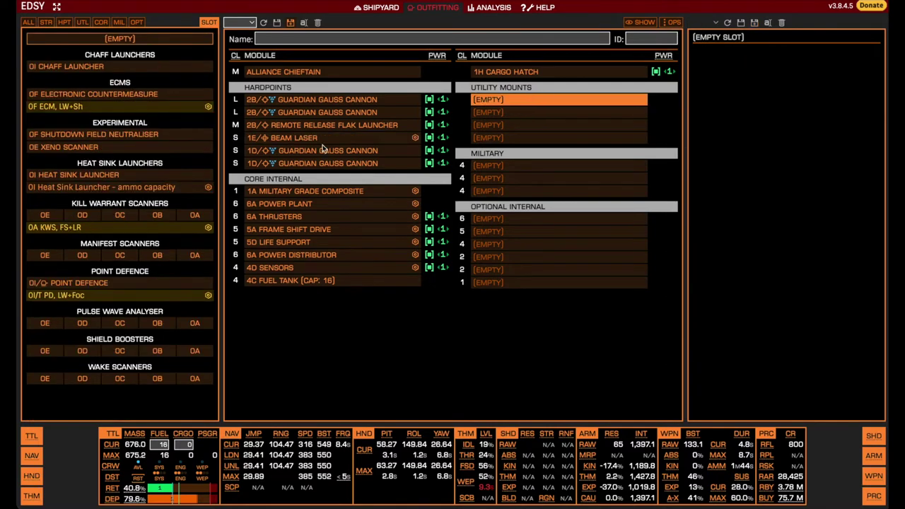
{"action": "left_click", "coordinate": [145, 175]}
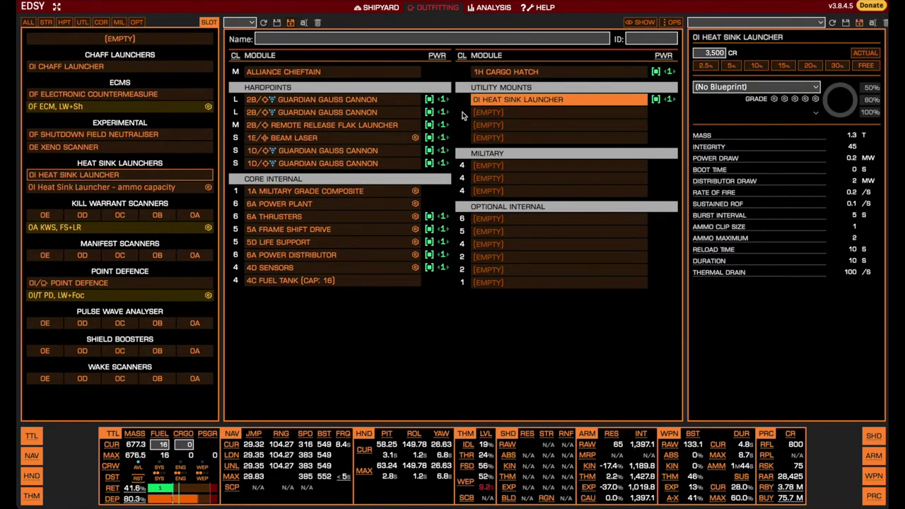
{"action": "left_click", "coordinate": [788, 87]}
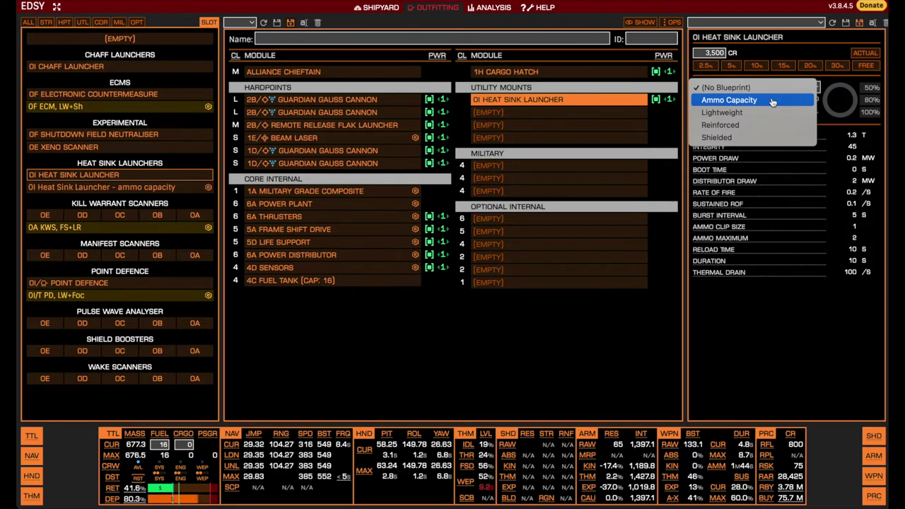
{"action": "left_click", "coordinate": [771, 101]}
Fill the remaining three utility mounts with the preset ammo capacity heat sink launcher.
{"action": "left_click", "coordinate": [486, 115]}
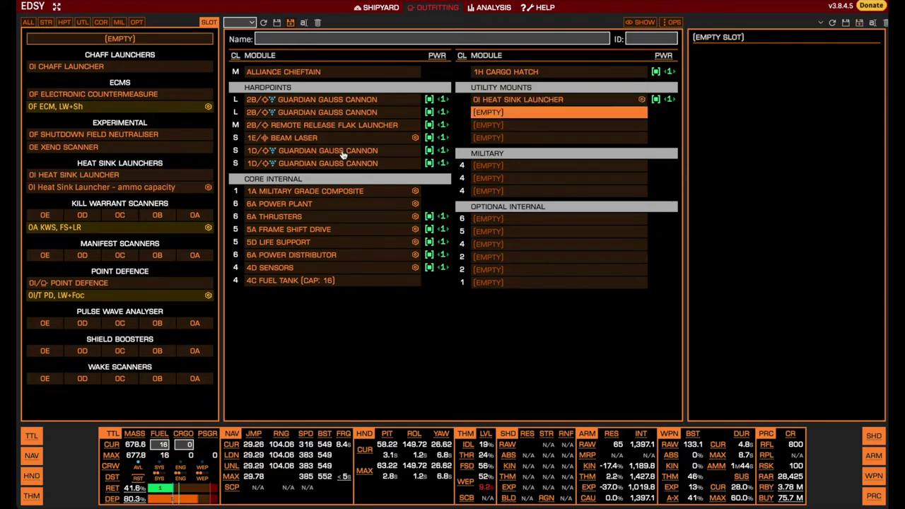
{"action": "left_click", "coordinate": [174, 189]}
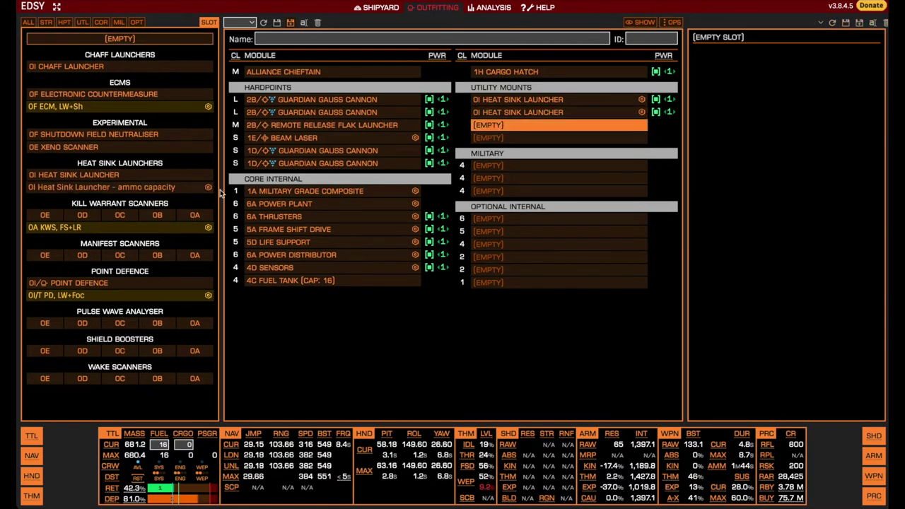
{"action": "left_click", "coordinate": [152, 187]}
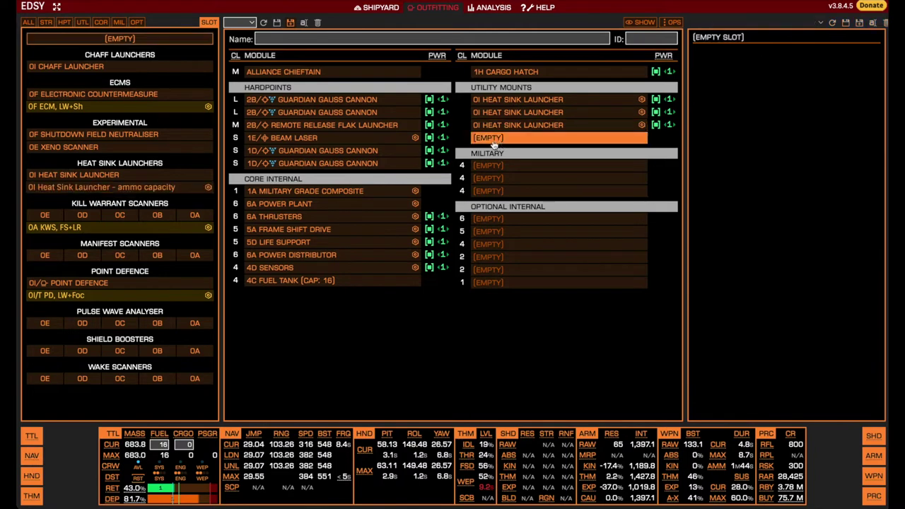
{"action": "left_click", "coordinate": [149, 187]}
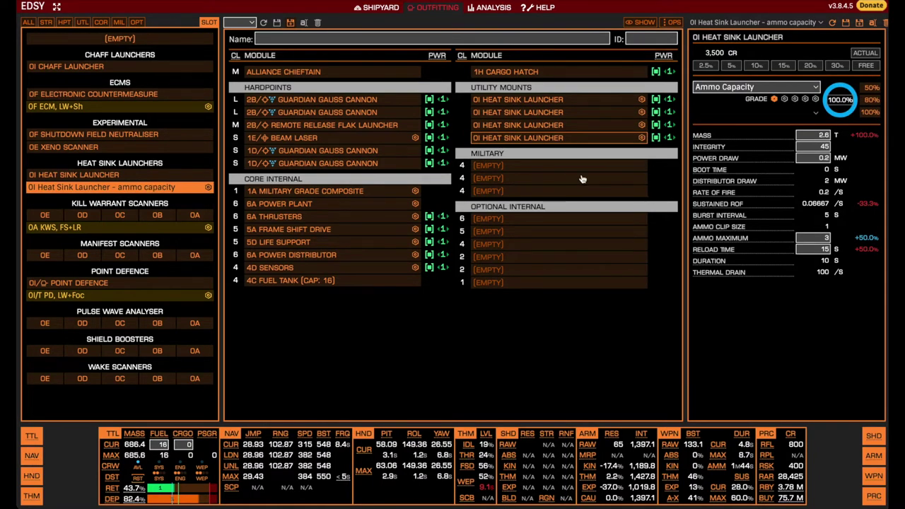
Fit a 5D Guardian Module Reinforcement Package in the class 5 optional internal slot.
{"action": "left_click", "coordinate": [527, 236]}
{"action": "scroll", "coordinate": [73, 268], "scroll_direction": "down", "scroll_amount": 1}
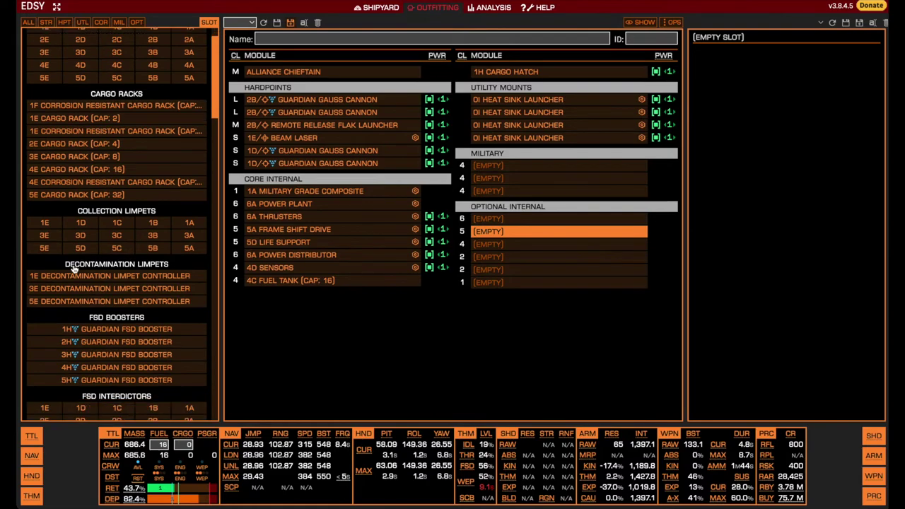
{"action": "scroll", "coordinate": [85, 260], "scroll_direction": "down", "scroll_amount": 6}
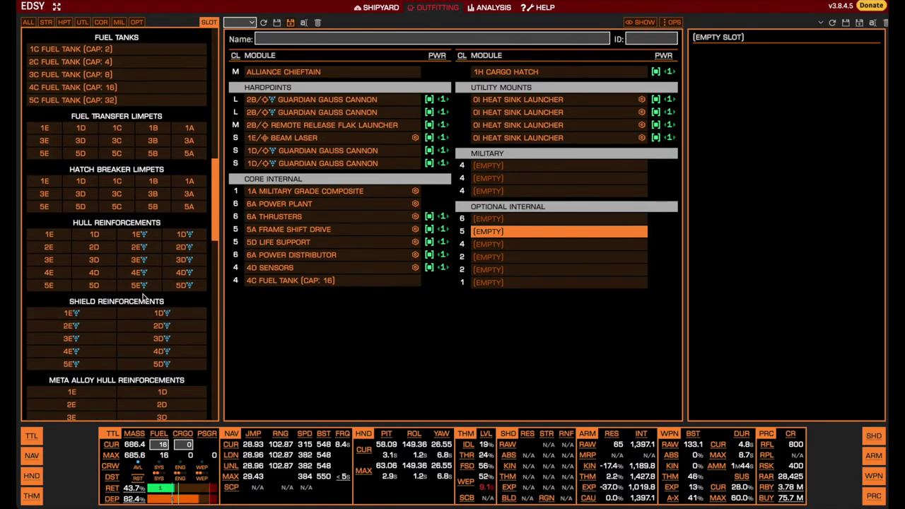
{"action": "scroll", "coordinate": [145, 267], "scroll_direction": "down", "scroll_amount": 2}
{"action": "scroll", "coordinate": [148, 269], "scroll_direction": "down", "scroll_amount": 2}
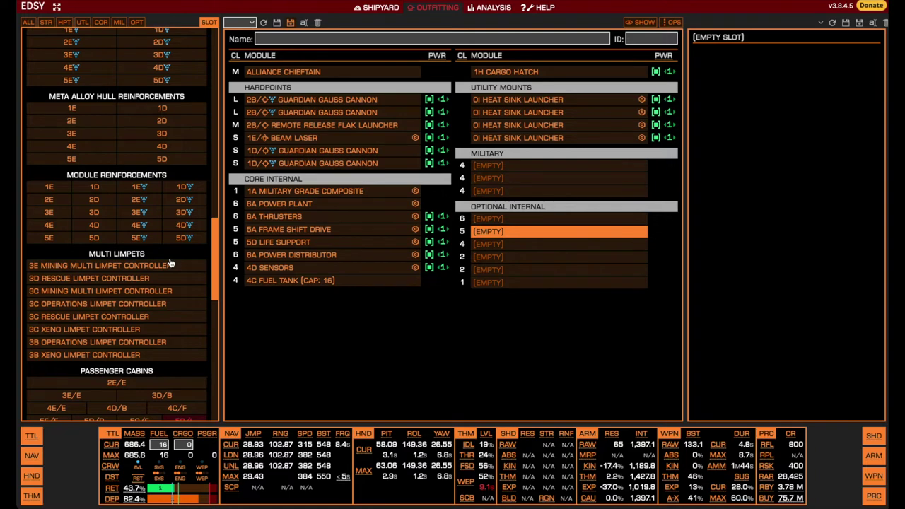
{"action": "left_click", "coordinate": [185, 241]}
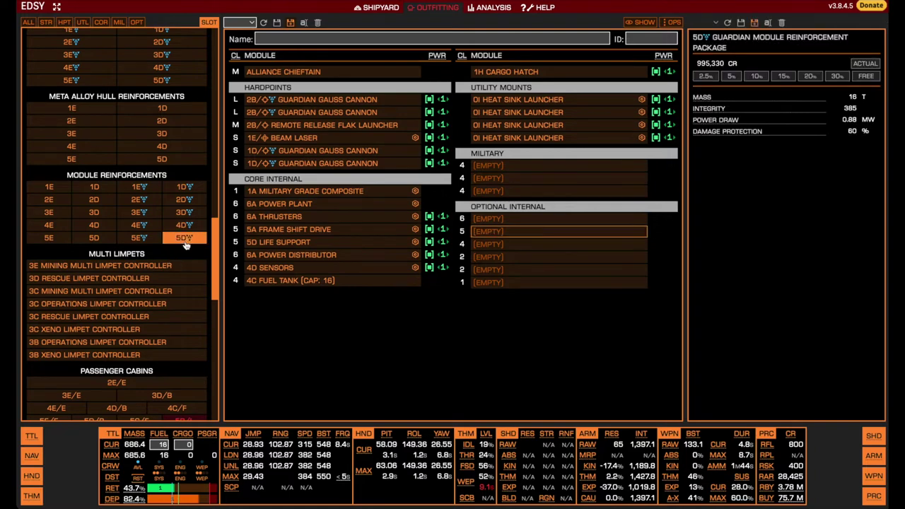
{"action": "left_click", "coordinate": [184, 240]}
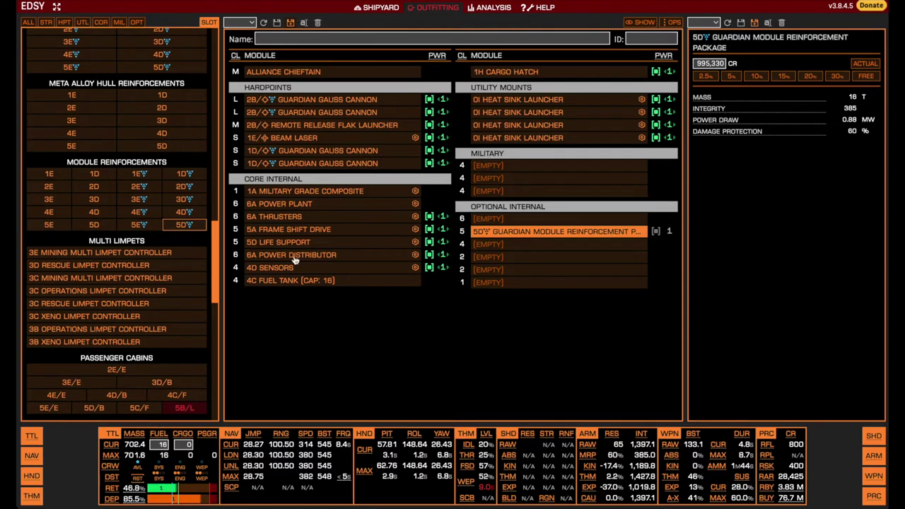
Fit a 2D Guardian Module Reinforcement Package in the second class 2 optional slot and a 1D one in the class 1 slot.
{"action": "left_click", "coordinate": [495, 272]}
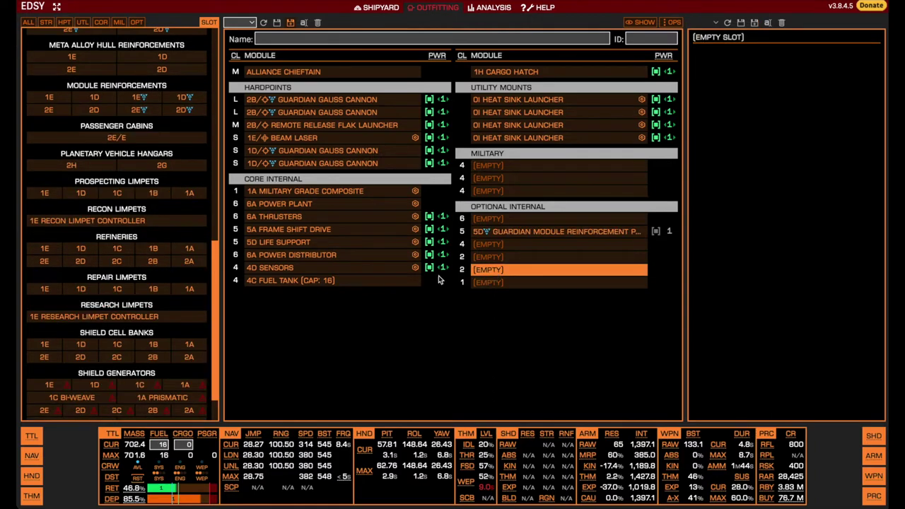
{"action": "left_click", "coordinate": [183, 110]}
{"action": "left_click", "coordinate": [486, 284]}
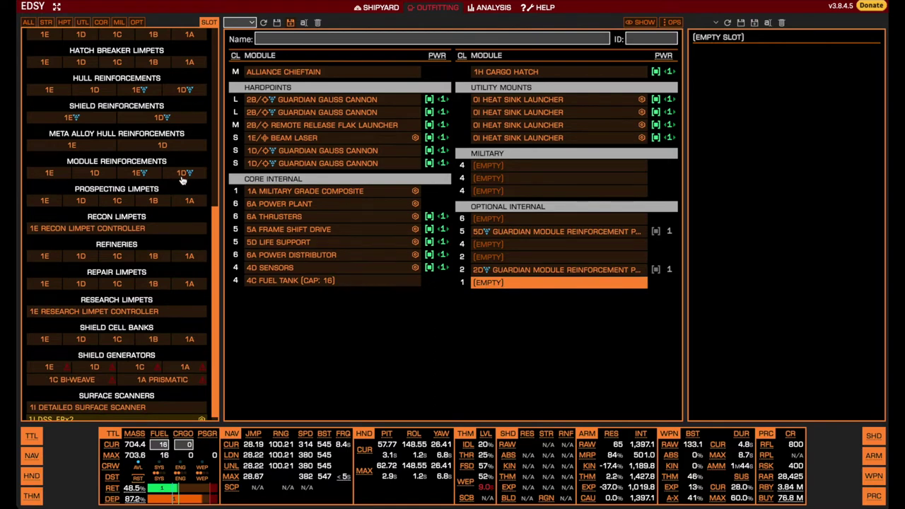
{"action": "left_click", "coordinate": [181, 180]}
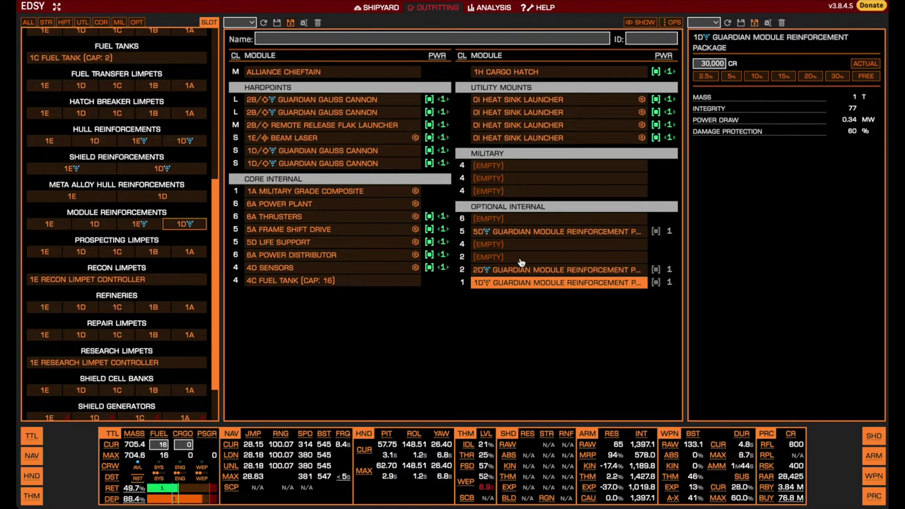
Fit a 2A Auto Field-Maintenance Unit in the remaining class 2 optional internal slot.
{"action": "left_click", "coordinate": [520, 257]}
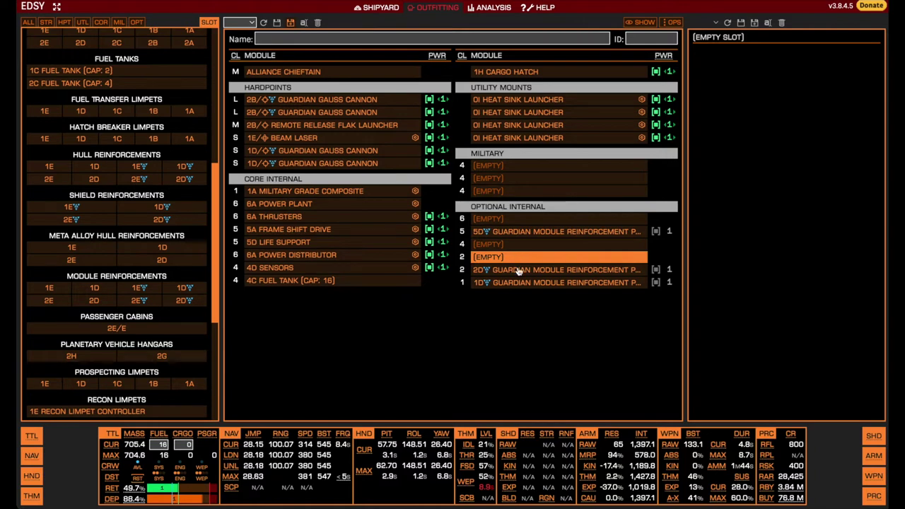
{"action": "scroll", "coordinate": [164, 191], "scroll_direction": "up", "scroll_amount": 5}
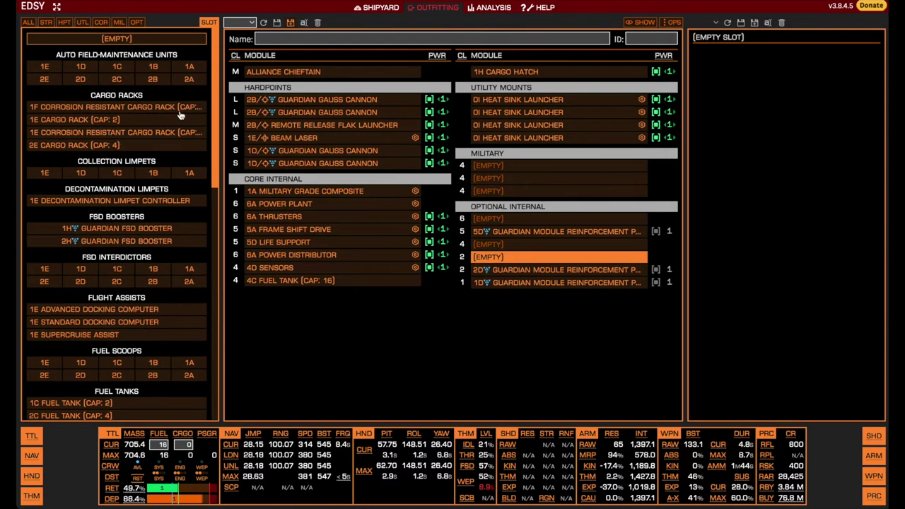
{"action": "left_click", "coordinate": [187, 79]}
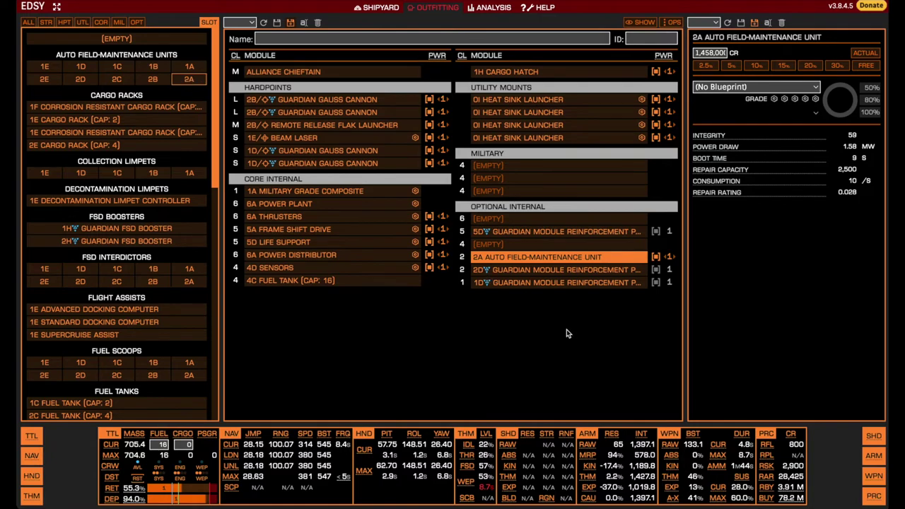
Fit a 5D Repair Limpet Controller in the class 6 optional internal slot.
{"action": "left_click", "coordinate": [512, 222]}
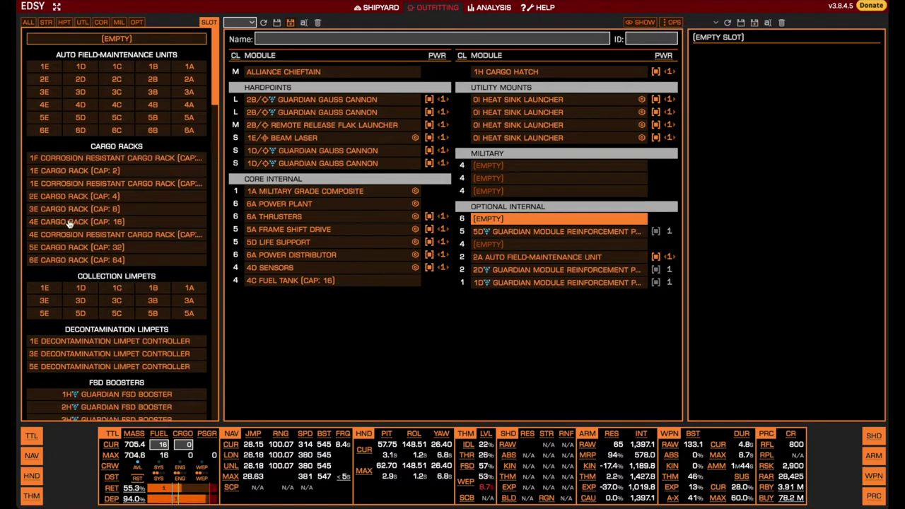
{"action": "scroll", "coordinate": [85, 220], "scroll_direction": "down", "scroll_amount": 15}
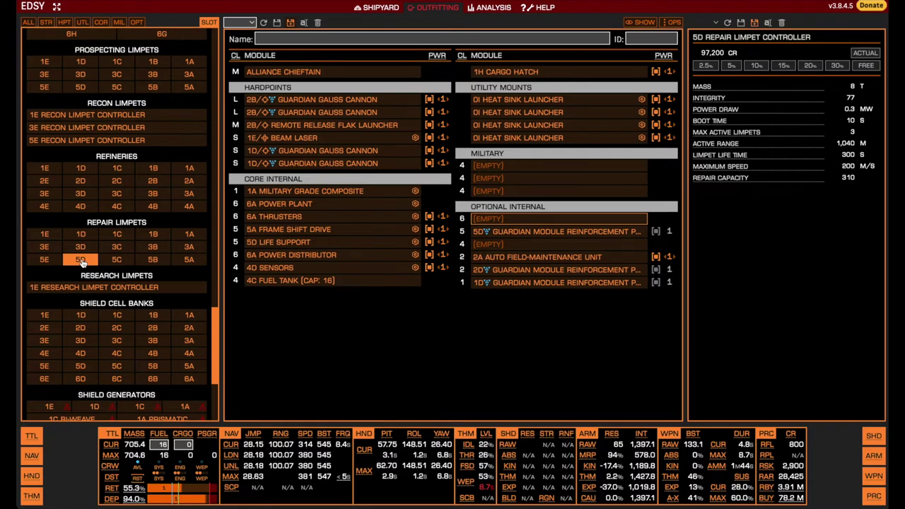
{"action": "left_click", "coordinate": [81, 260]}
{"action": "scroll", "coordinate": [83, 263], "scroll_direction": "down", "scroll_amount": 1}
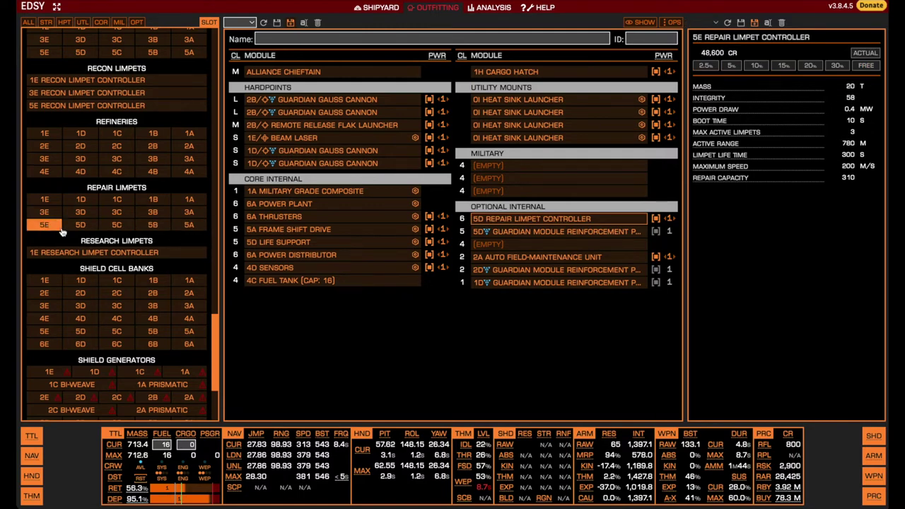
Fit a 4E Corrosion Resistant Cargo Rack with capacity 16 in the class 4 optional internal slot.
{"action": "left_click", "coordinate": [493, 244]}
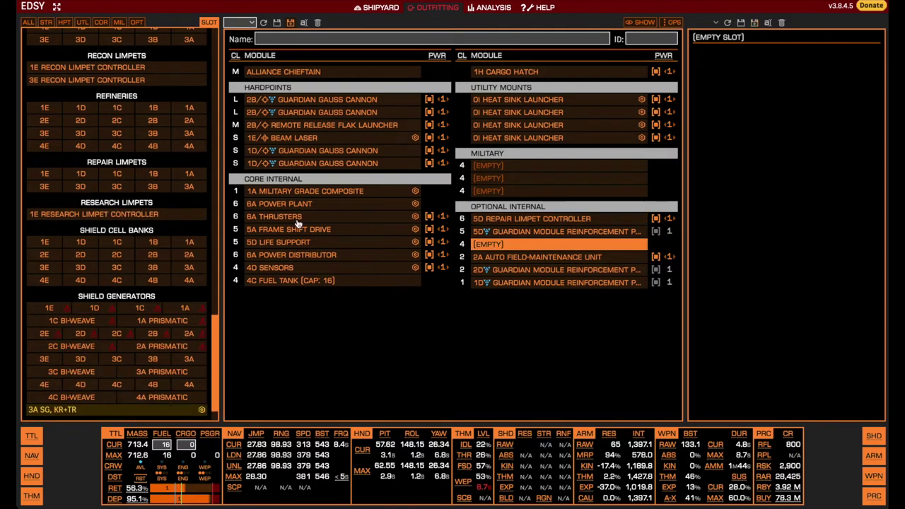
{"action": "scroll", "coordinate": [43, 148], "scroll_direction": "up", "scroll_amount": 5}
{"action": "scroll", "coordinate": [116, 174], "scroll_direction": "up", "scroll_amount": 5}
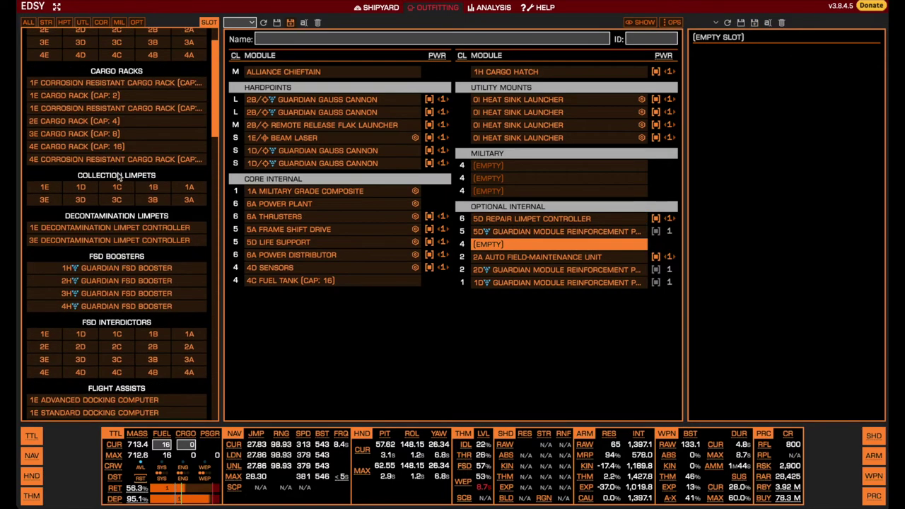
{"action": "left_click", "coordinate": [69, 162]}
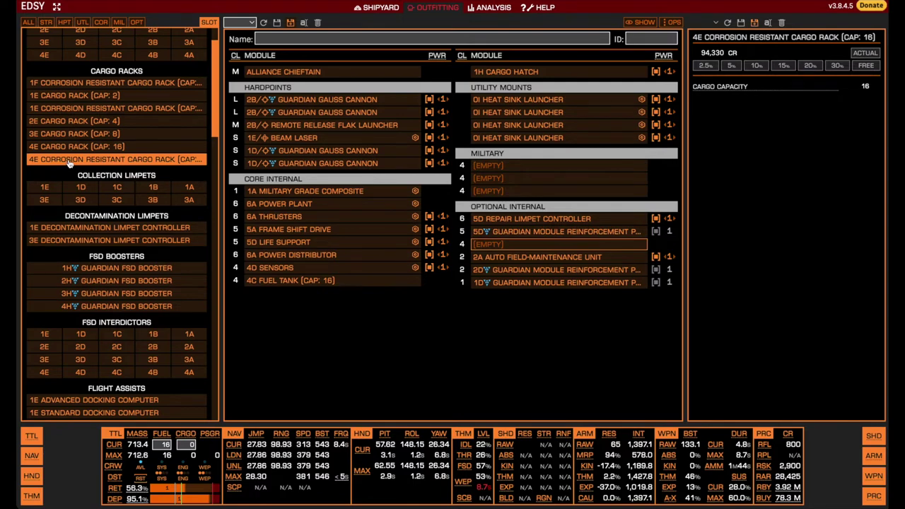
{"action": "left_click", "coordinate": [62, 149]}
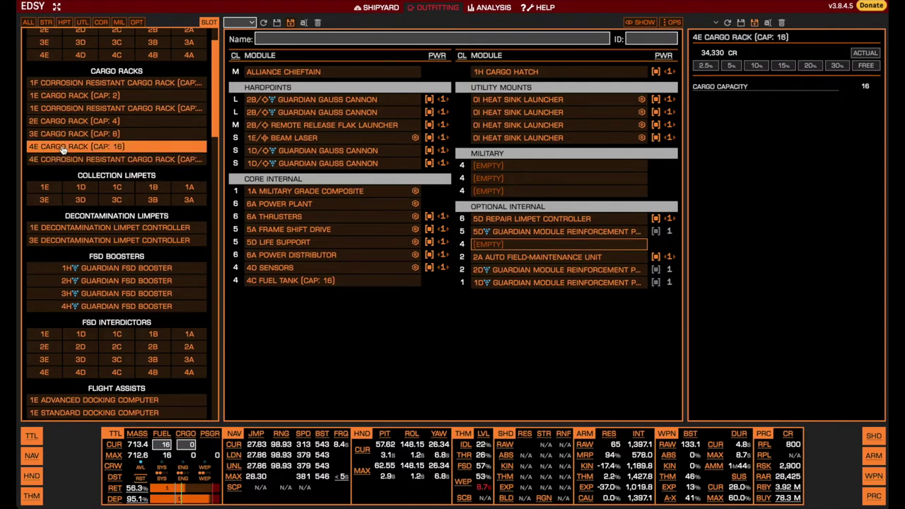
{"action": "left_click", "coordinate": [63, 162]}
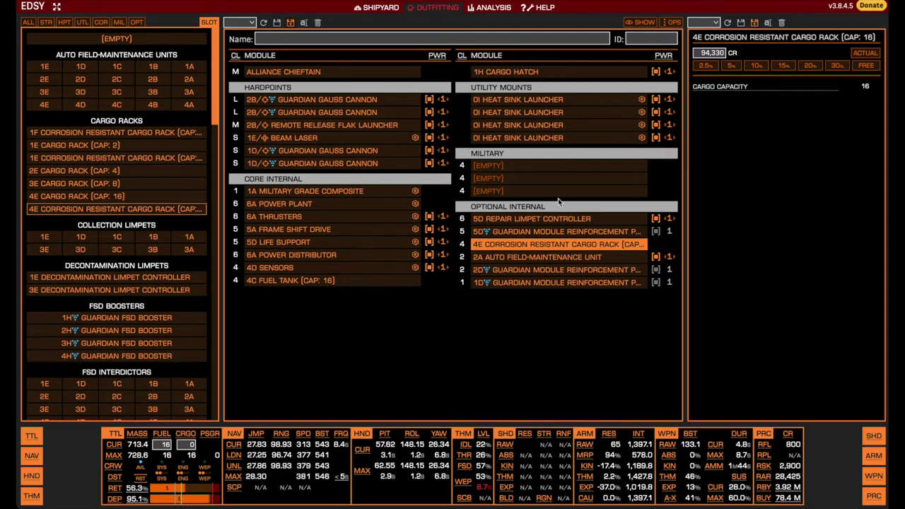
Fit a 4D Hull Reinforcement Package in each of the three military slots.
{"action": "left_click", "coordinate": [513, 166]}
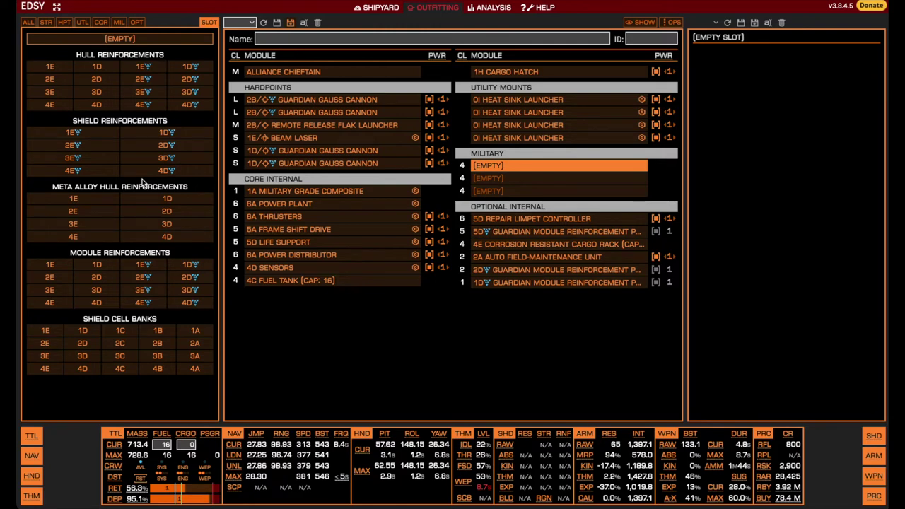
{"action": "left_click", "coordinate": [106, 108]}
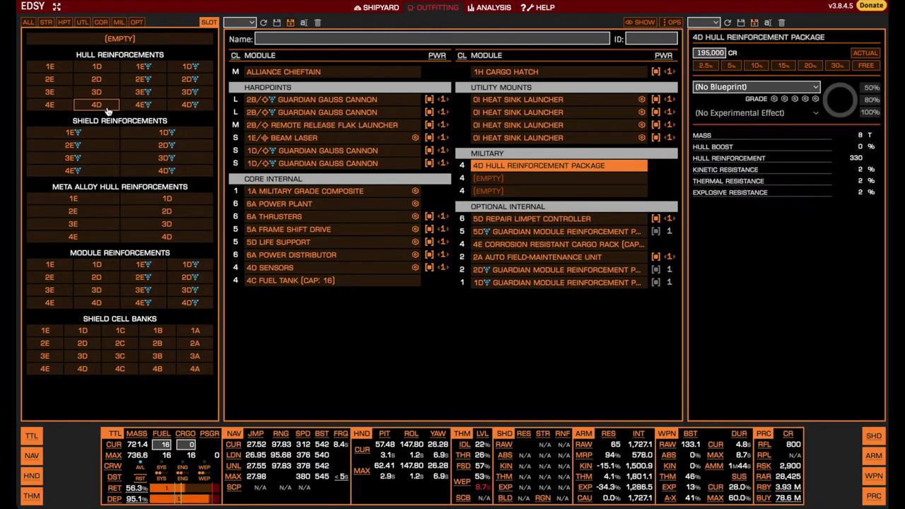
{"action": "left_click", "coordinate": [503, 179]}
{"action": "left_click", "coordinate": [103, 108]}
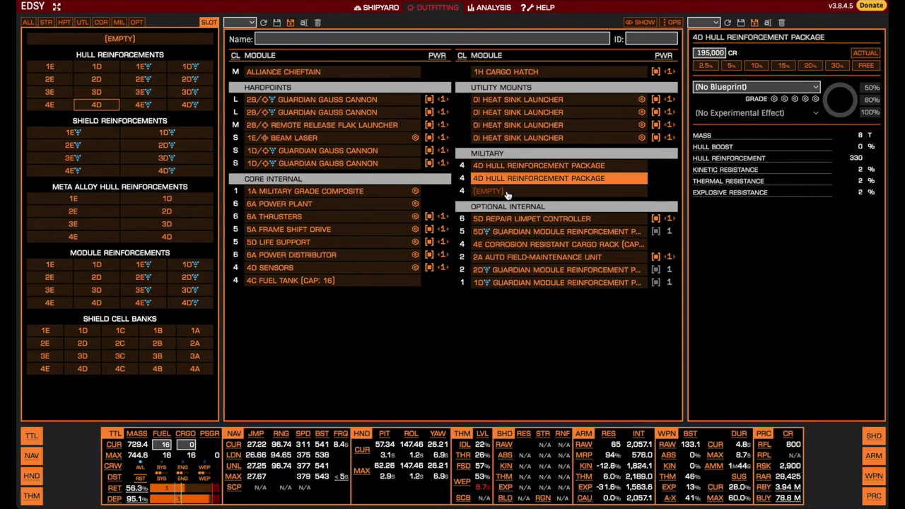
{"action": "left_click", "coordinate": [506, 193]}
{"action": "left_click", "coordinate": [106, 108]}
Engineer the first military slot's hull reinforcement package with Heavy Duty and the Deep Plating experimental effect.
{"action": "left_click", "coordinate": [513, 165]}
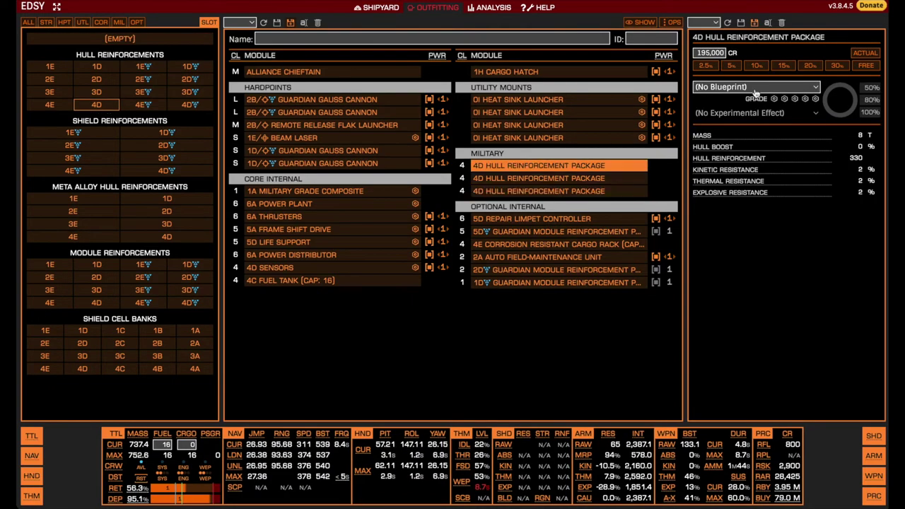
{"action": "left_click", "coordinate": [755, 87]}
{"action": "left_click", "coordinate": [743, 111]}
{"action": "left_click", "coordinate": [742, 112]}
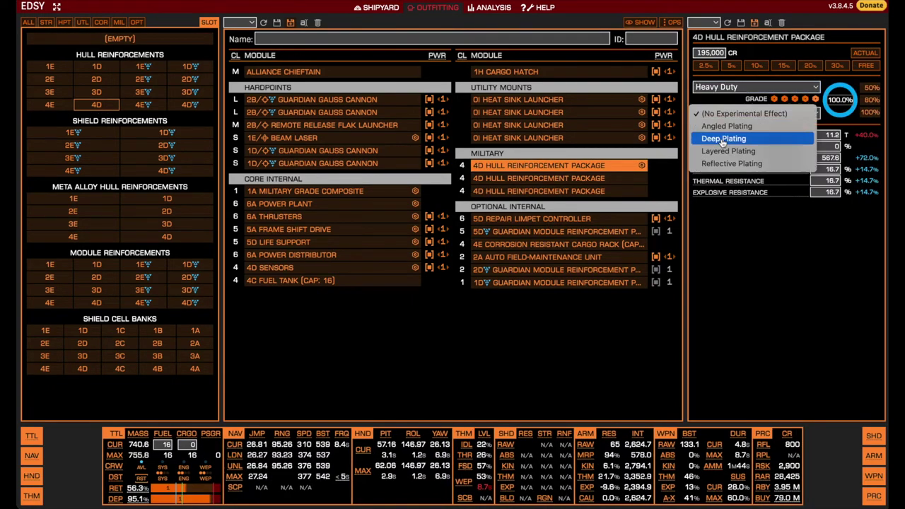
{"action": "left_click", "coordinate": [722, 138]}
Apply the Heavy Duty blueprint and Deep Plating effect to the second military slot's hull reinforcement package.
{"action": "left_click", "coordinate": [576, 178]}
{"action": "left_click", "coordinate": [719, 87]}
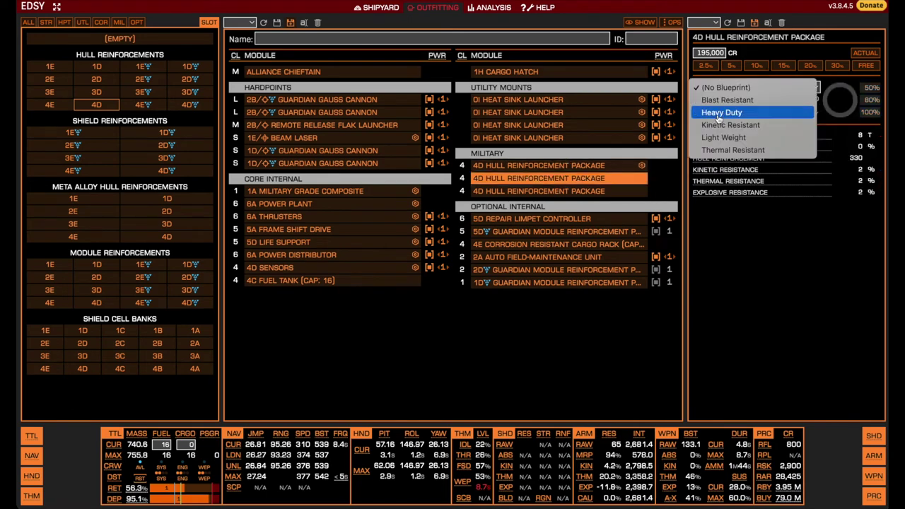
{"action": "left_click", "coordinate": [718, 115]}
{"action": "left_click", "coordinate": [753, 112]}
{"action": "left_click", "coordinate": [632, 177]}
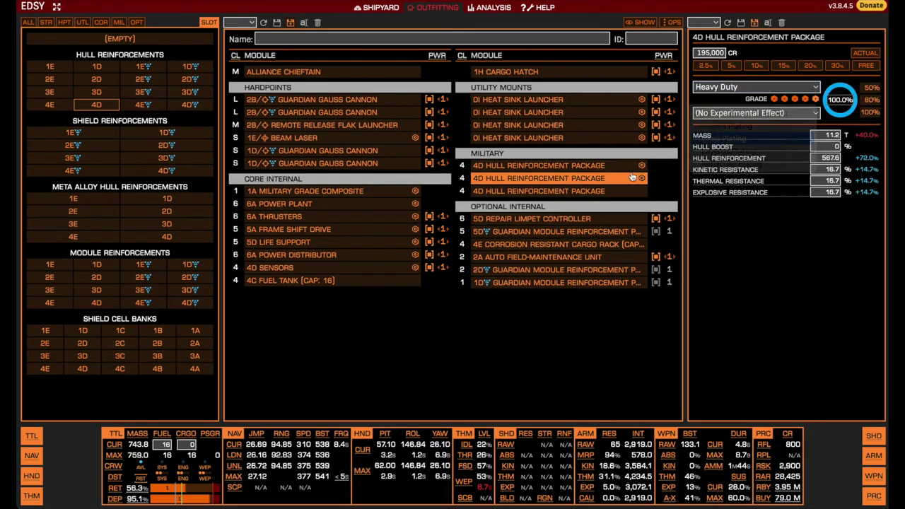
Apply the Heavy Duty blueprint and Deep Plating effect to the third military slot's hull reinforcement package.
{"action": "left_click", "coordinate": [622, 191]}
{"action": "left_click", "coordinate": [735, 87]}
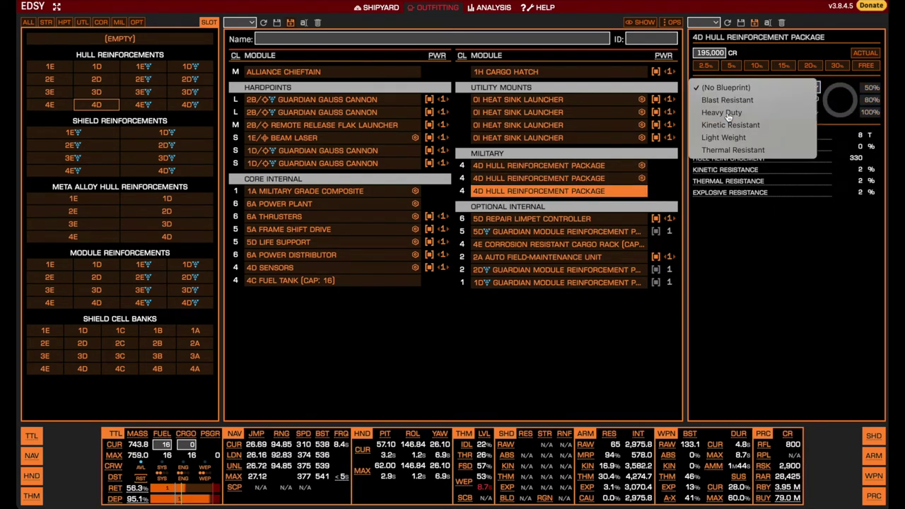
{"action": "left_click", "coordinate": [721, 112]}
{"action": "left_click", "coordinate": [728, 112]}
{"action": "left_click", "coordinate": [721, 139]}
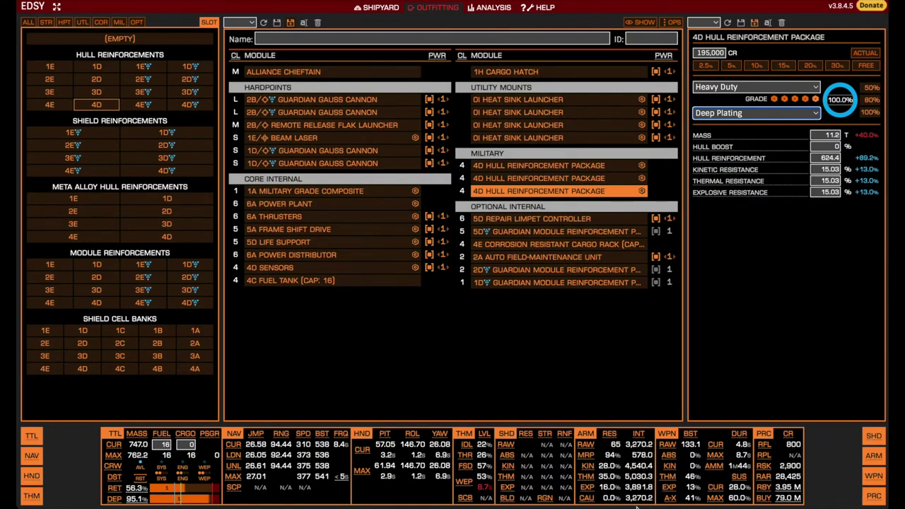
Try a Shutdown Field Neutraliser and a Xeno Scanner in the fourth utility mount before refitting the preset ammo capacity heat sink launcher.
{"action": "left_click", "coordinate": [518, 138]}
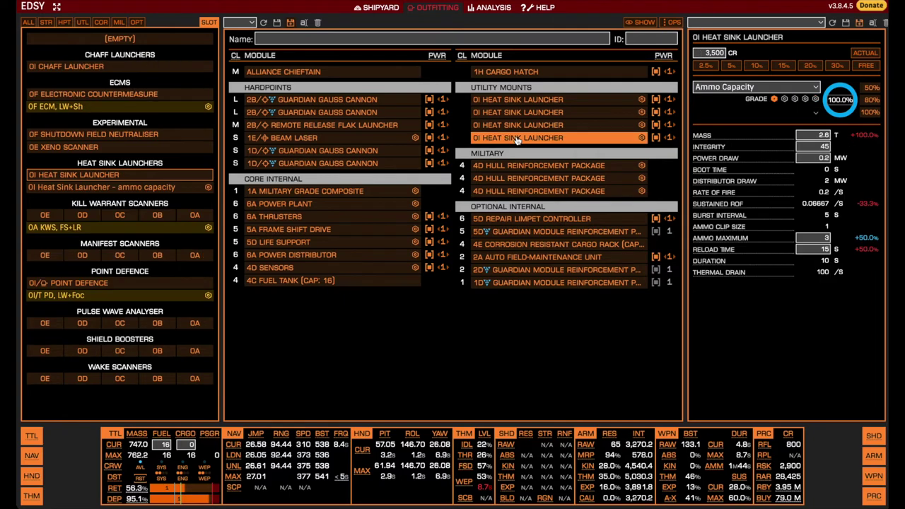
{"action": "left_click", "coordinate": [84, 136]}
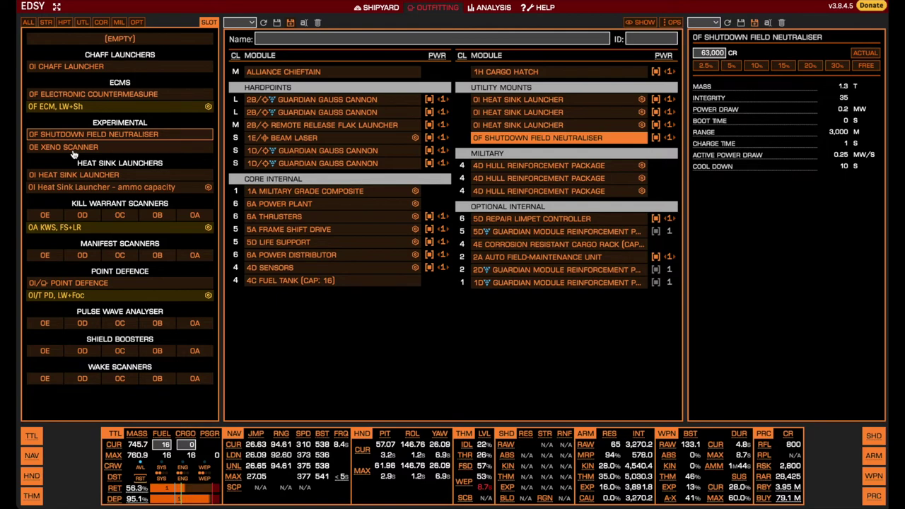
{"action": "left_click", "coordinate": [74, 150]}
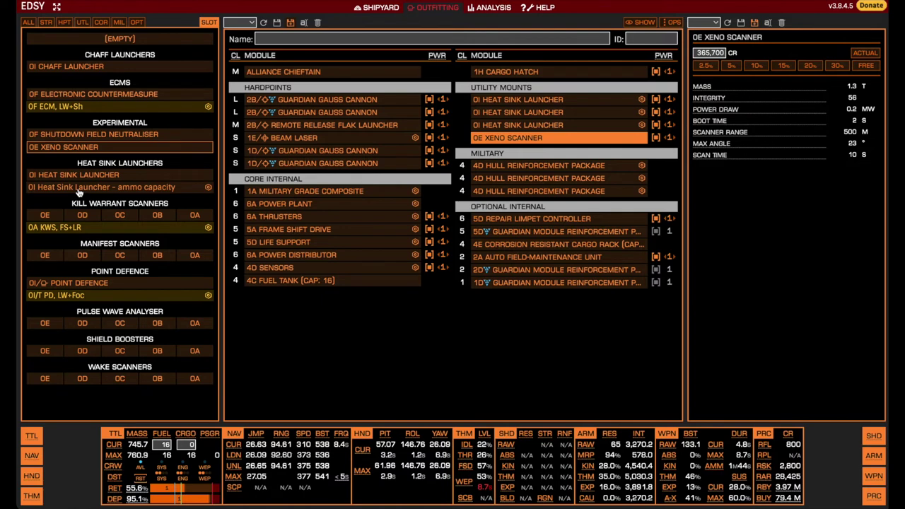
{"action": "left_click", "coordinate": [80, 188]}
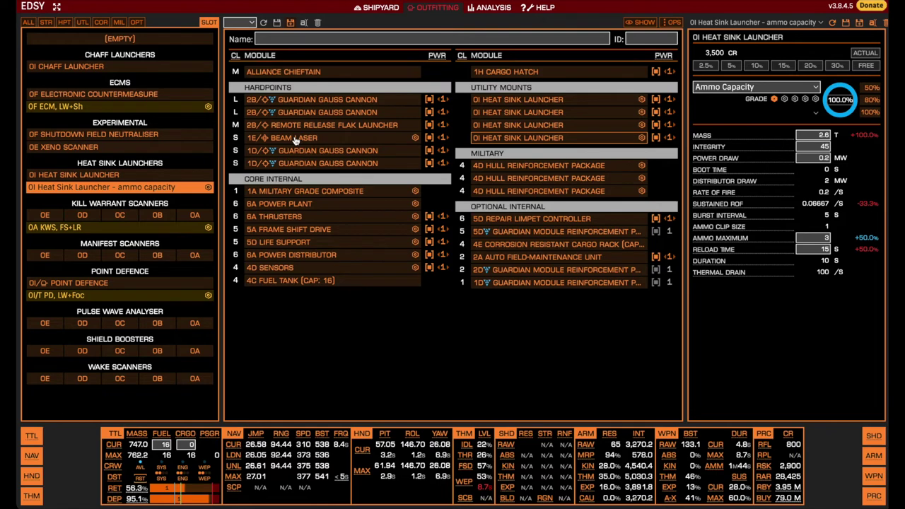
Replace the cargo rack with a 4D Guardian Module Reinforcement Package in the class 4 slot and move the repair limpet controller to class 5.
{"action": "right_click", "coordinate": [540, 249]}
{"action": "left_click", "coordinate": [523, 232]}
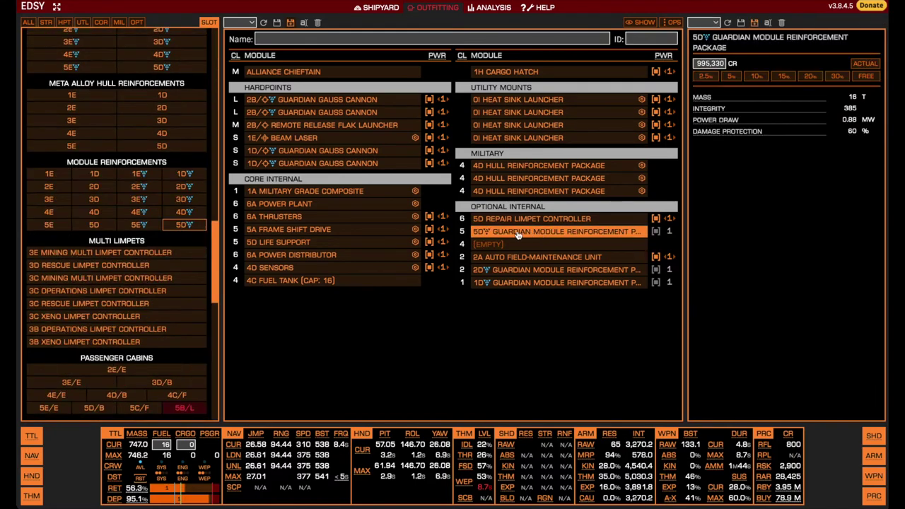
{"action": "left_click", "coordinate": [179, 212]}
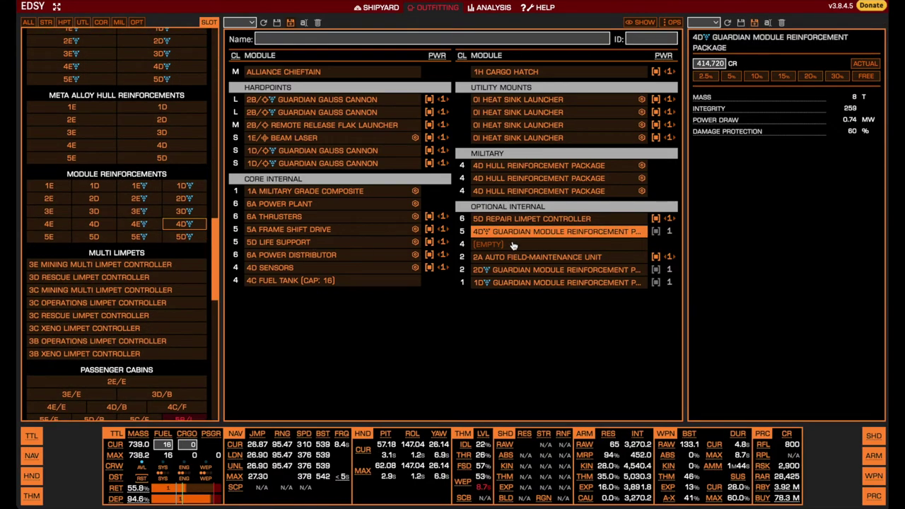
{"action": "left_click_drag", "start_coordinate": [512, 238], "coordinate": [512, 233]}
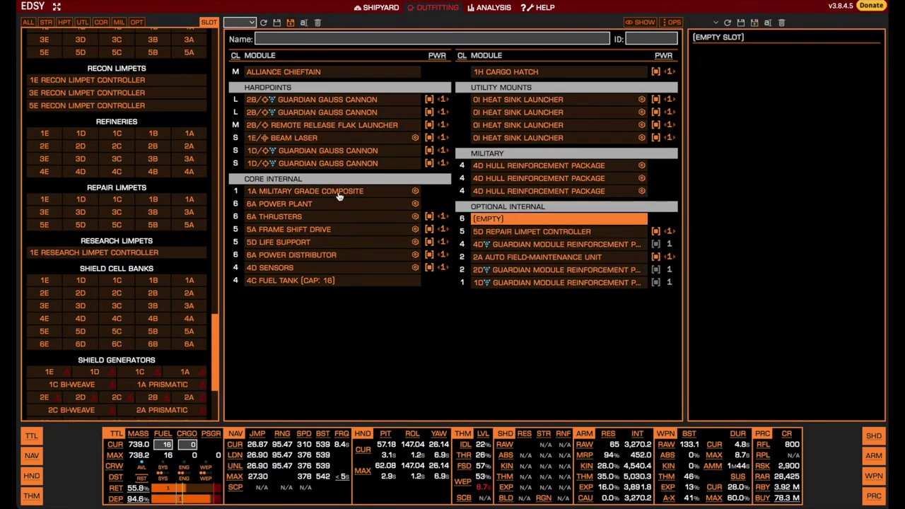
Fit a 6E Cargo Rack with capacity 64 in the empty class 6 optional internal slot.
{"action": "scroll", "coordinate": [157, 172], "scroll_direction": "up", "scroll_amount": 15}
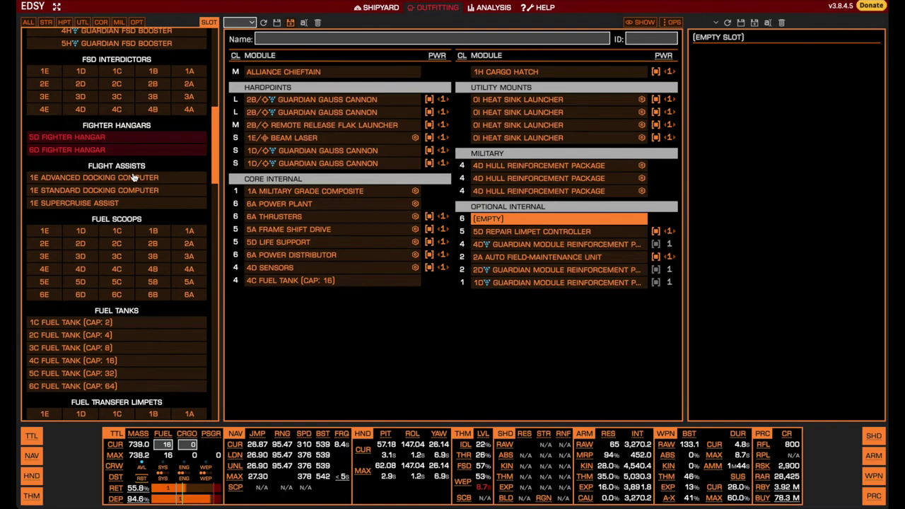
{"action": "scroll", "coordinate": [133, 178], "scroll_direction": "up", "scroll_amount": 5}
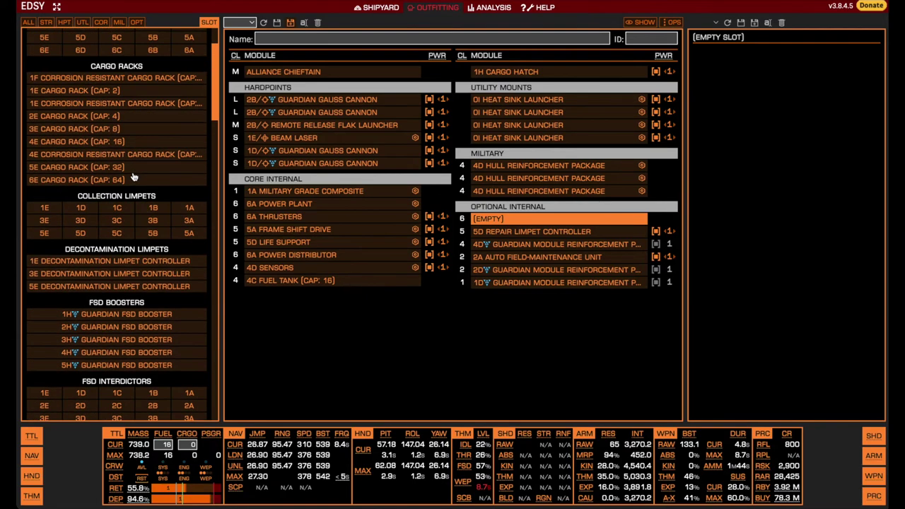
{"action": "left_click", "coordinate": [96, 178]}
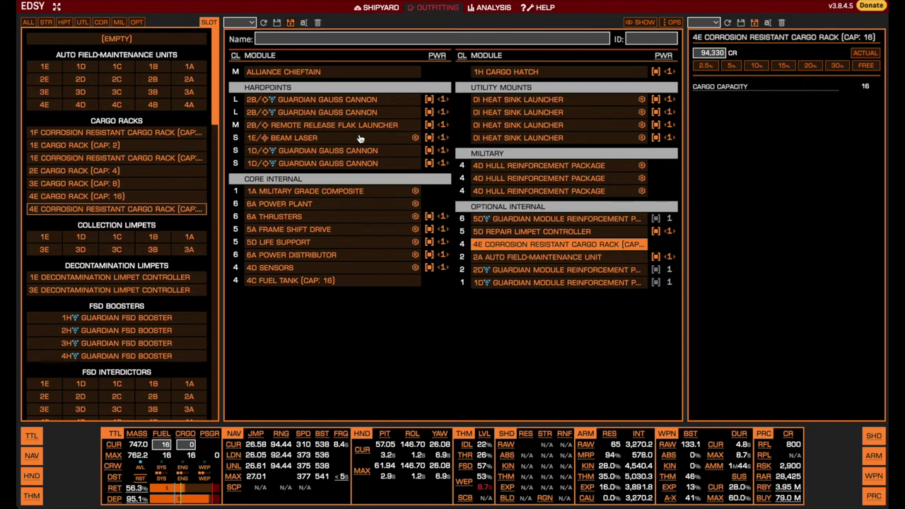
Lower the beam laser's Long Range and the military grade composite's Heavy Duty engineering to grade 3.
{"action": "left_click", "coordinate": [357, 139]}
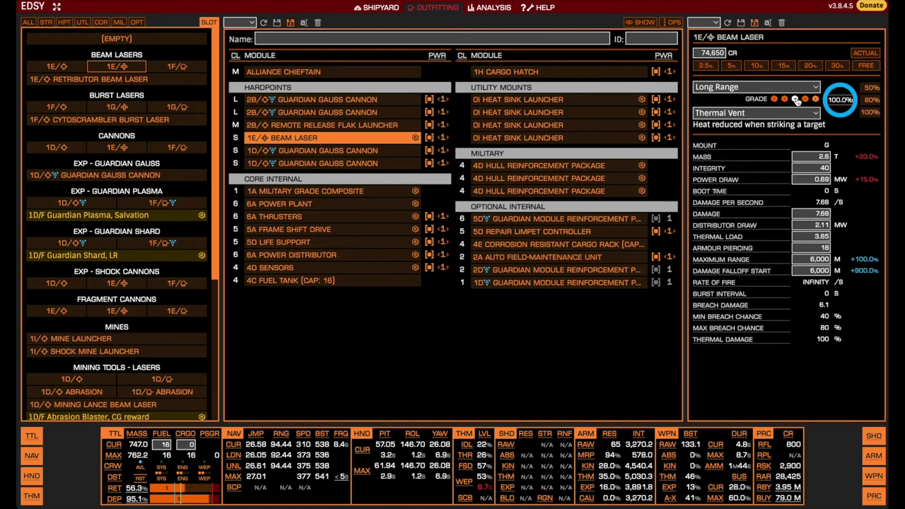
{"action": "left_click", "coordinate": [795, 99]}
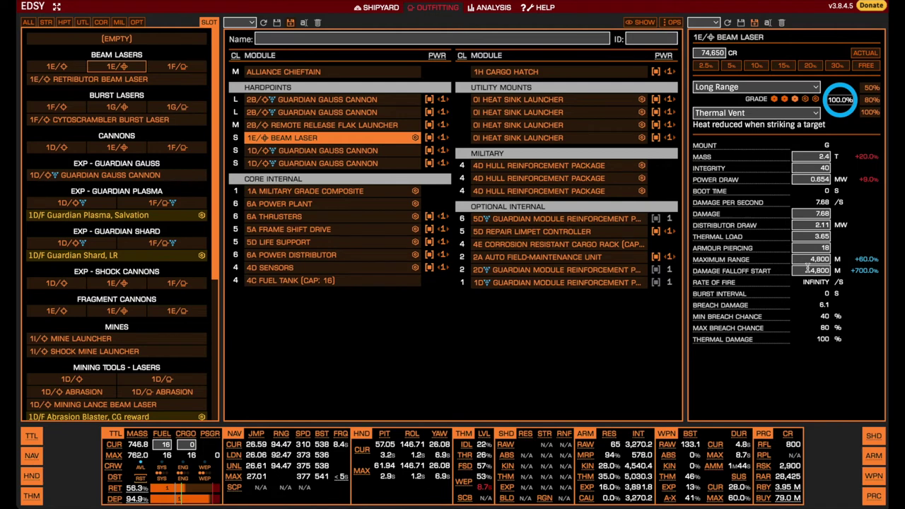
{"action": "left_click", "coordinate": [348, 195]}
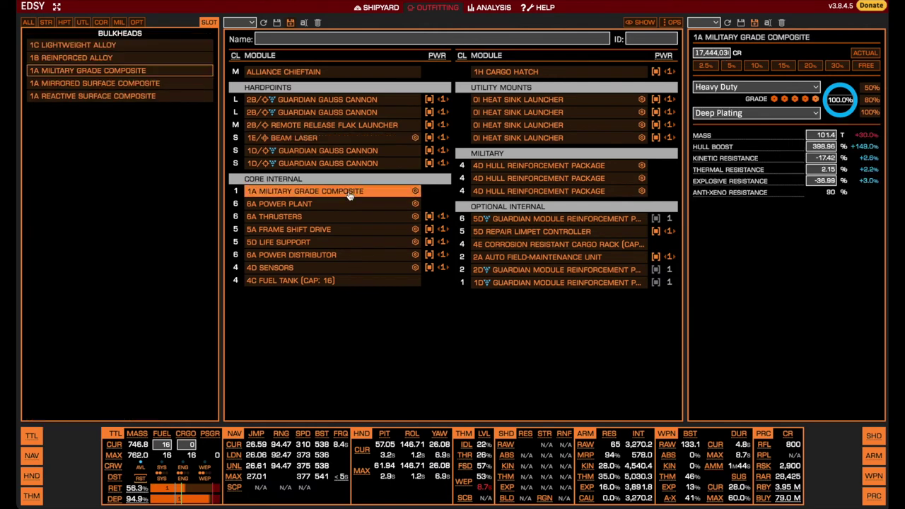
{"action": "left_click", "coordinate": [795, 101]}
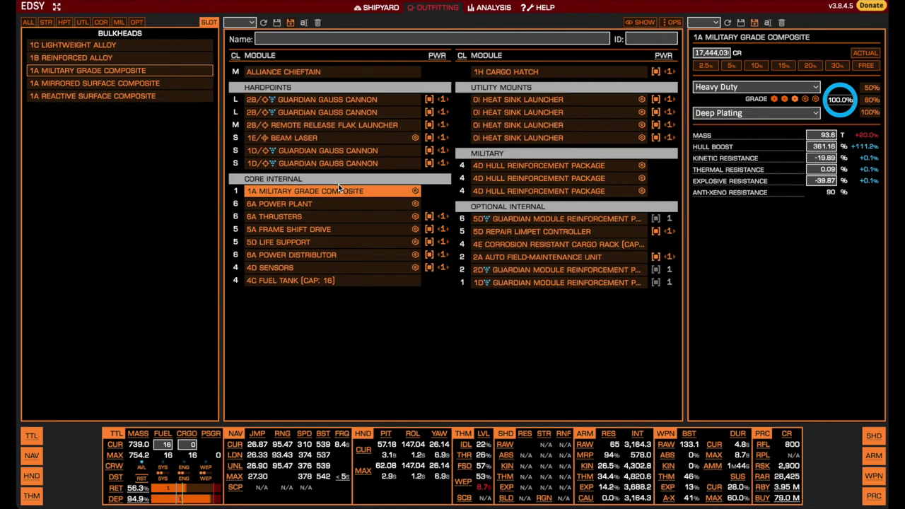
Lower the power plant's Armoured and the thrusters' Dirty Tuning engineering to grade 3.
{"action": "left_click", "coordinate": [321, 206]}
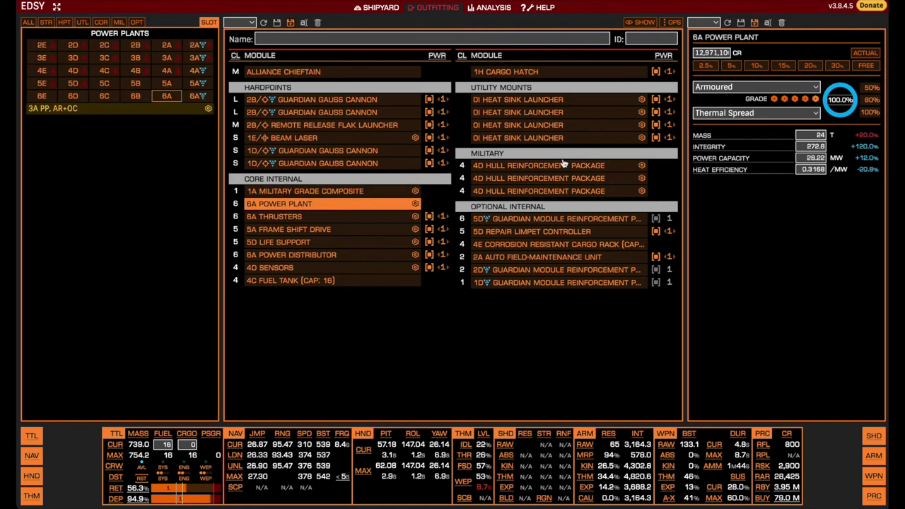
{"action": "left_click", "coordinate": [795, 99]}
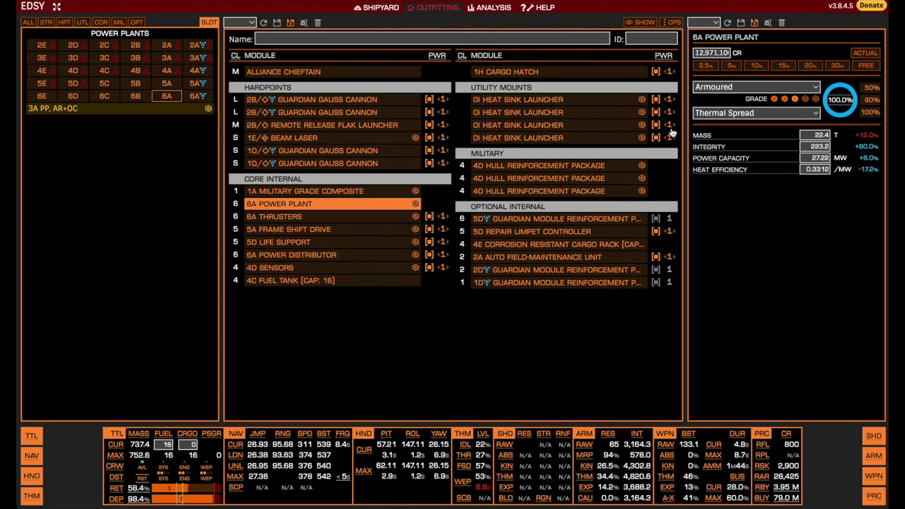
{"action": "left_click", "coordinate": [344, 217]}
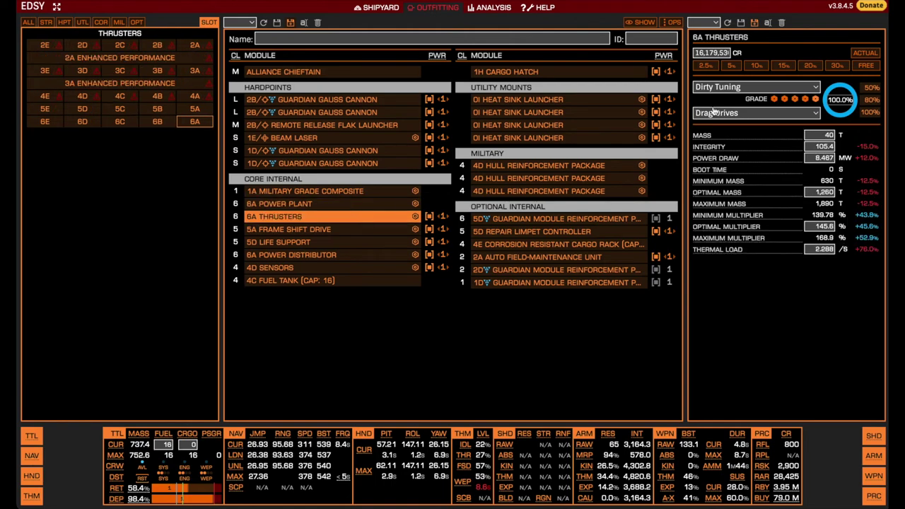
{"action": "left_click", "coordinate": [795, 100]}
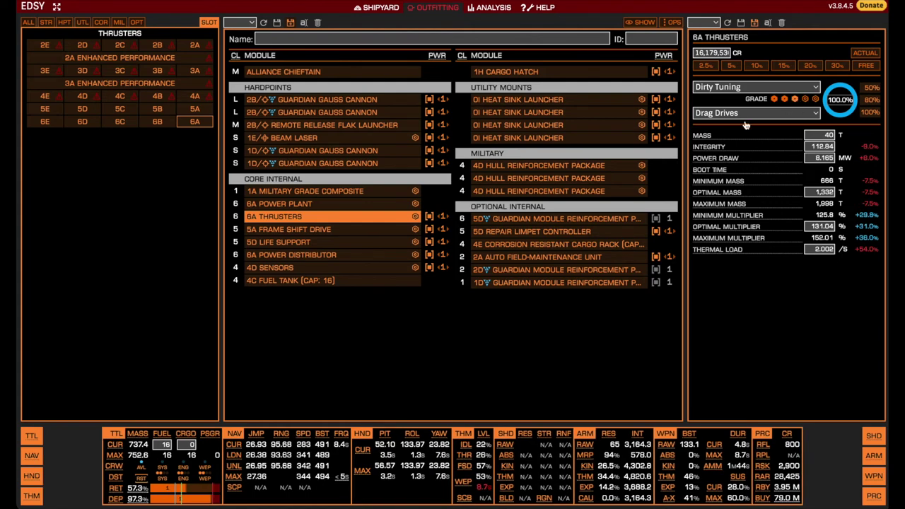
Remove the engineering blueprints from the 5A frame shift drive and the 5D life support.
{"action": "left_click", "coordinate": [302, 228]}
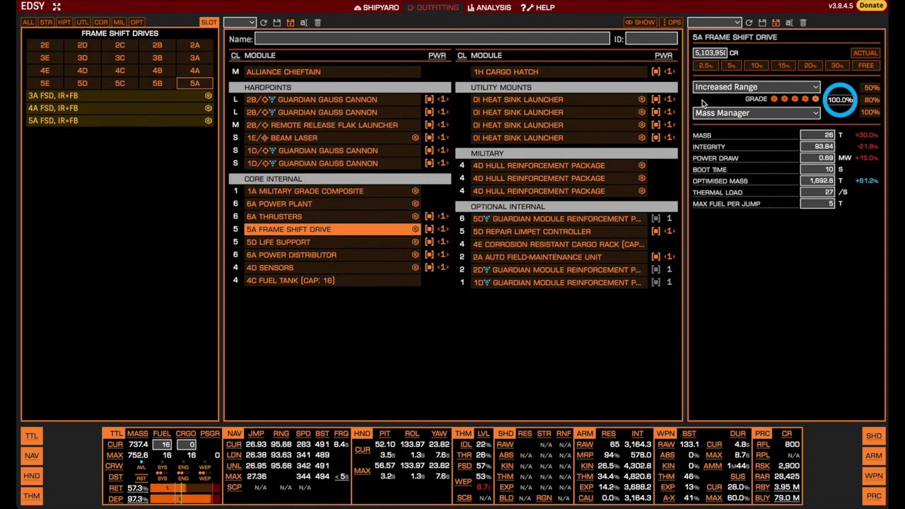
{"action": "left_click", "coordinate": [753, 88]}
{"action": "left_click", "coordinate": [741, 64]}
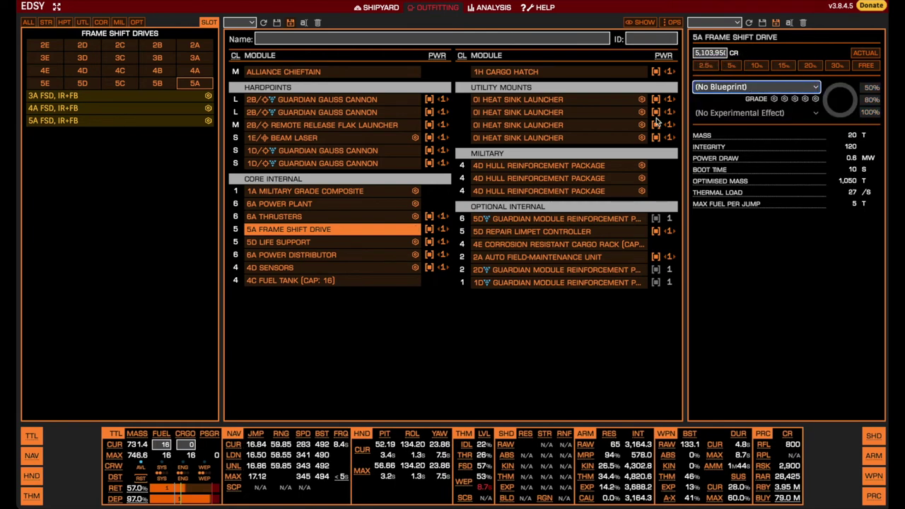
{"action": "left_click", "coordinate": [336, 245]}
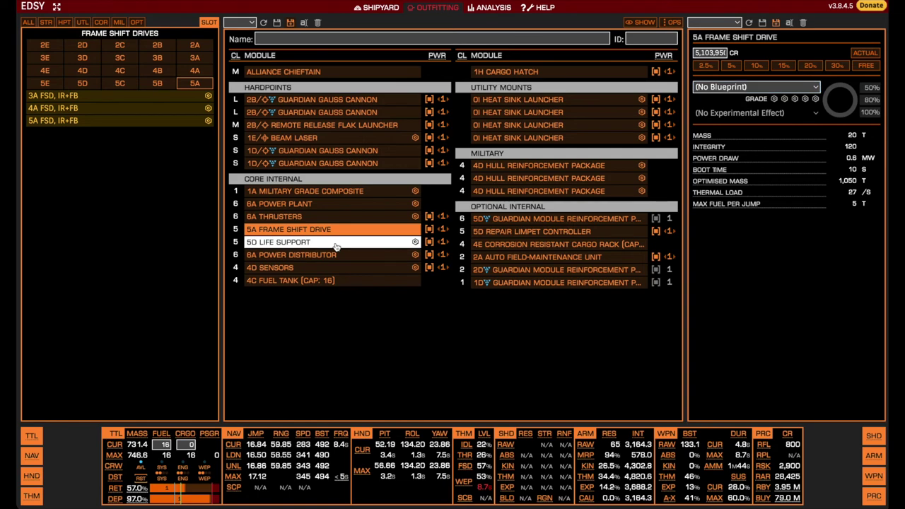
{"action": "left_click", "coordinate": [760, 88]}
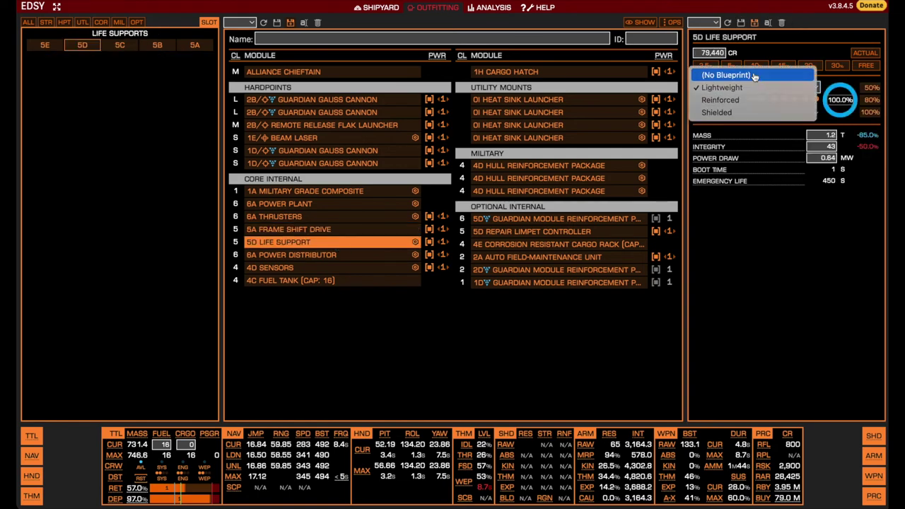
{"action": "left_click", "coordinate": [754, 77]}
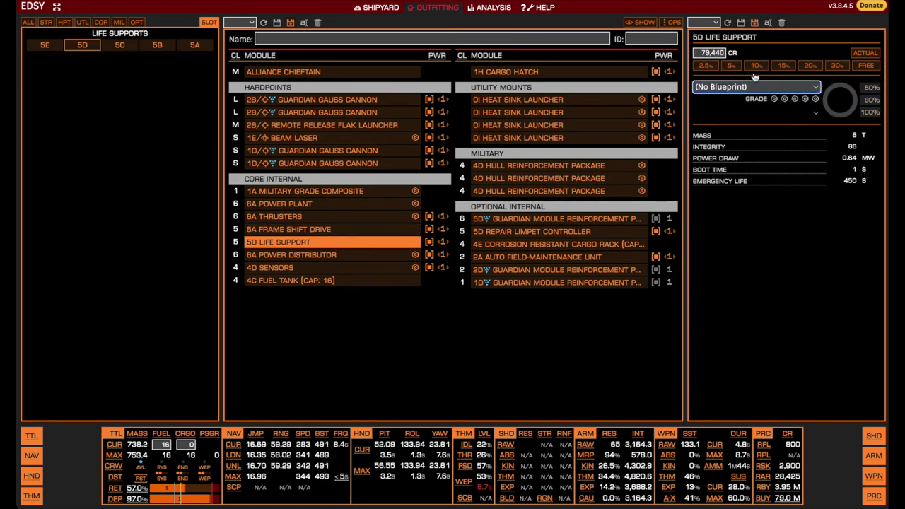
Lower the power distributor's Charge Enhanced engineering to grade 3 and remove the blueprint from the 4D sensors.
{"action": "left_click", "coordinate": [356, 256]}
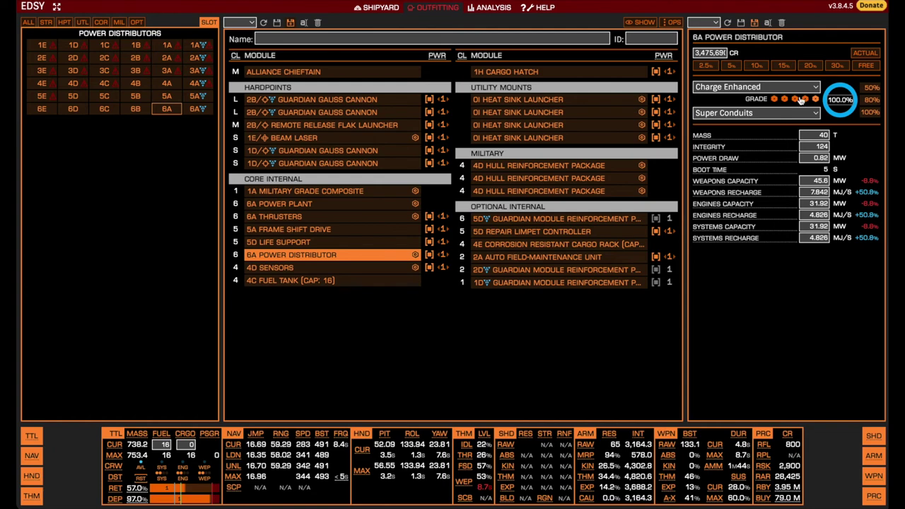
{"action": "left_click", "coordinate": [796, 100]}
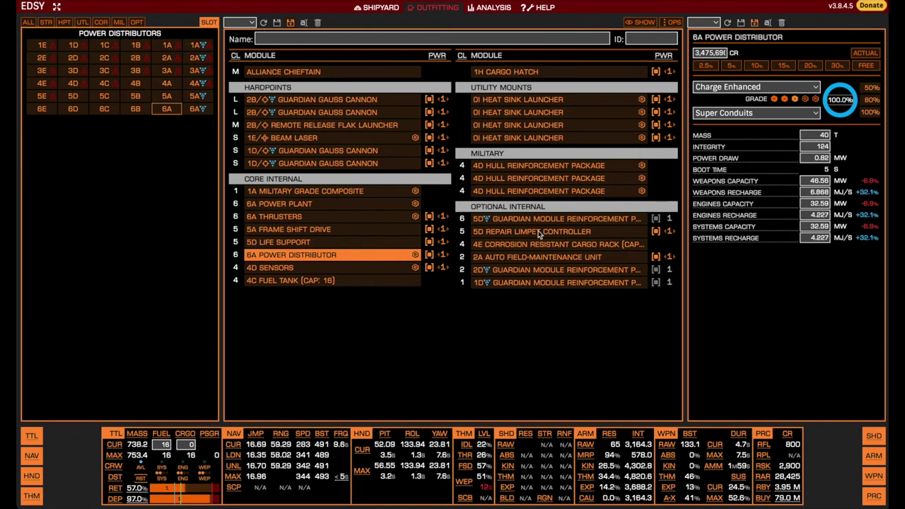
{"action": "left_click", "coordinate": [369, 269]}
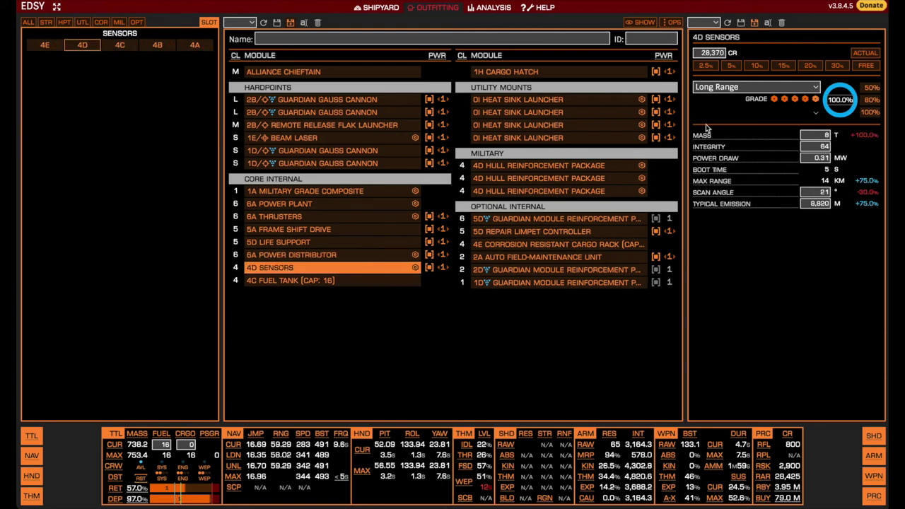
{"action": "left_click", "coordinate": [734, 87]}
{"action": "left_click", "coordinate": [728, 63]}
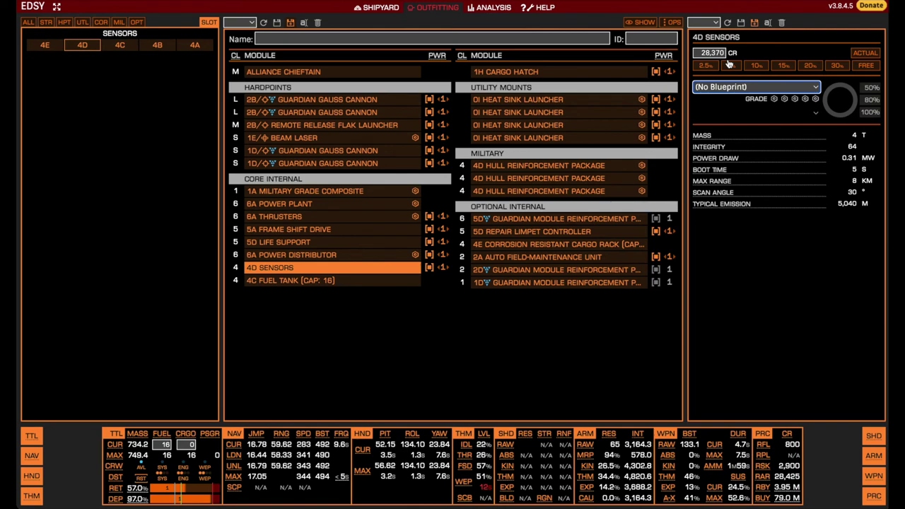
Remove the Ammo Capacity blueprint from all four heat sink launchers in the utility mounts.
{"action": "left_click", "coordinate": [556, 102]}
{"action": "left_click", "coordinate": [749, 90]}
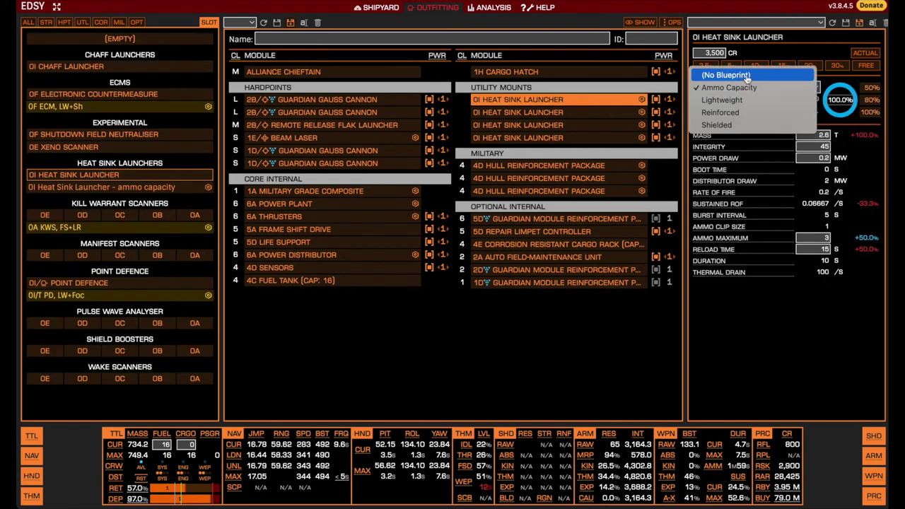
{"action": "left_click", "coordinate": [565, 101]}
{"action": "left_click", "coordinate": [550, 111]}
{"action": "left_click", "coordinate": [749, 87]}
{"action": "left_click", "coordinate": [735, 73]}
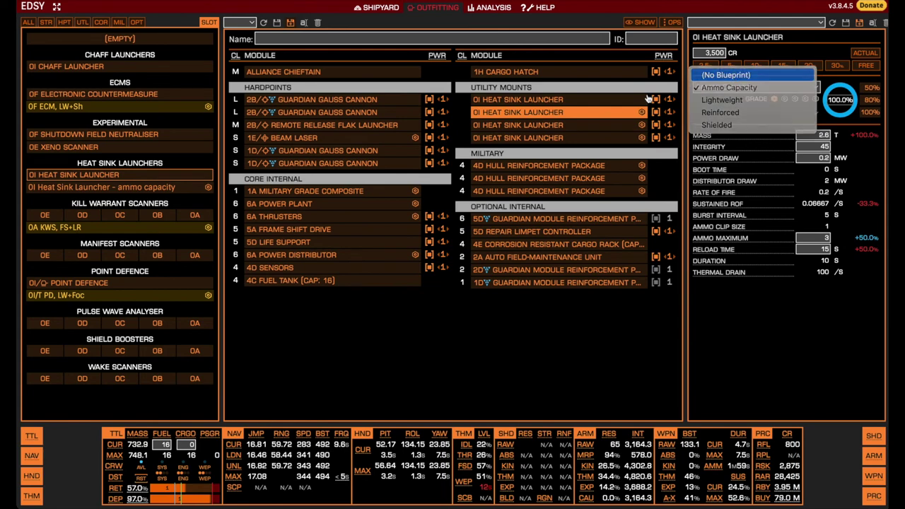
{"action": "left_click", "coordinate": [594, 126]}
{"action": "left_click", "coordinate": [749, 88]}
{"action": "left_click", "coordinate": [735, 74]}
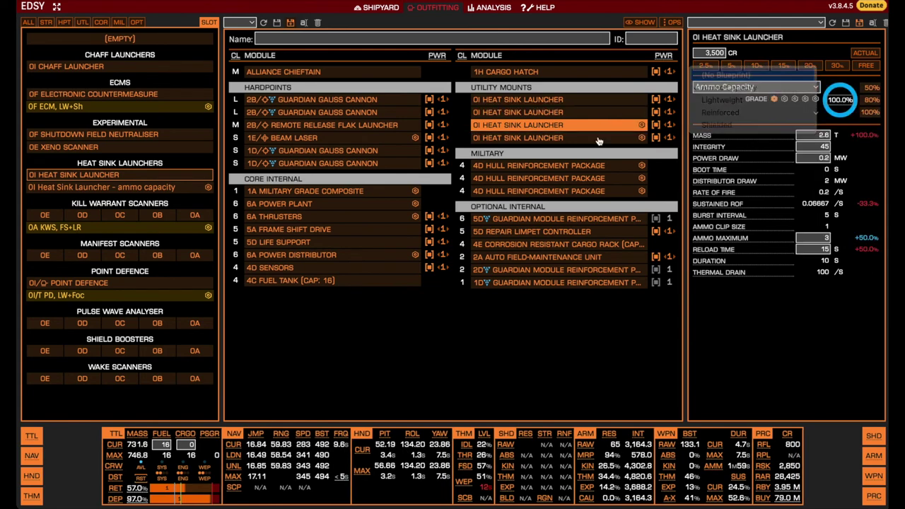
{"action": "left_click", "coordinate": [588, 139]}
{"action": "left_click", "coordinate": [749, 87]}
{"action": "left_click", "coordinate": [735, 73]}
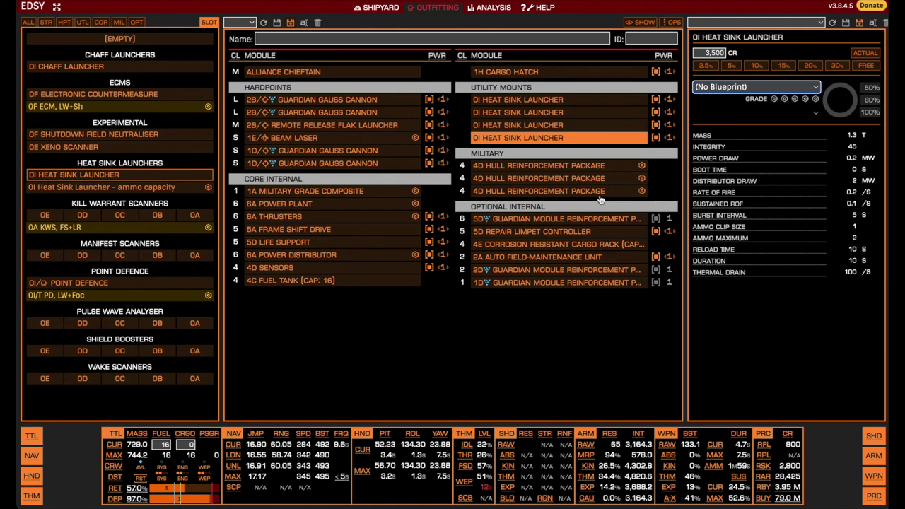
Remove the Heavy Duty blueprint from all three 4D hull reinforcement packages in the military slots.
{"action": "left_click", "coordinate": [594, 167]}
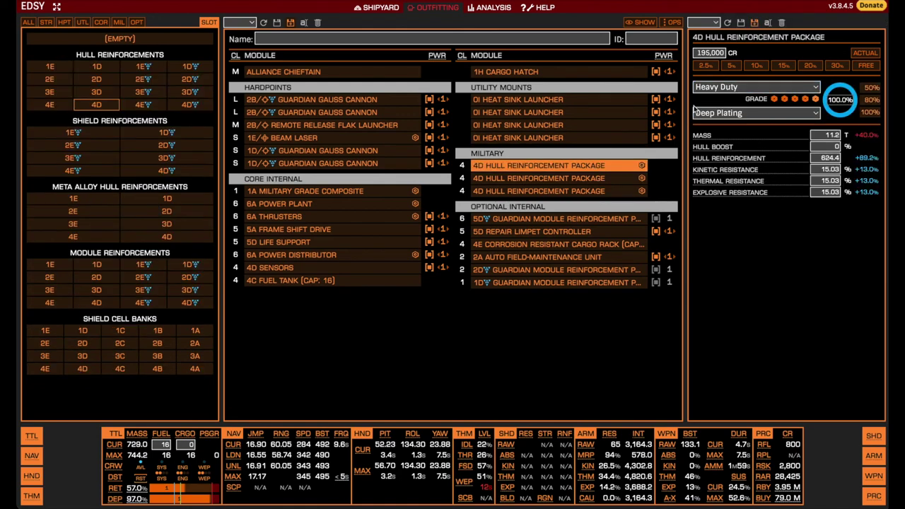
{"action": "left_click", "coordinate": [781, 90]}
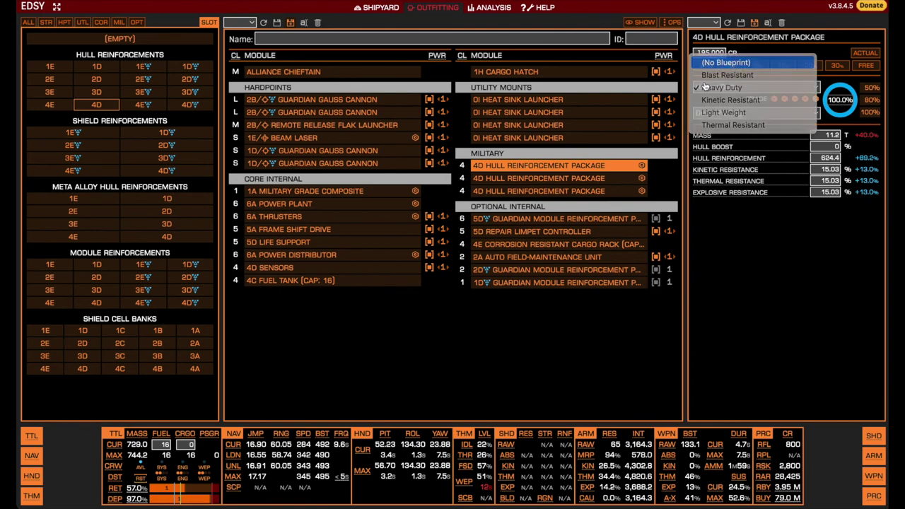
{"action": "left_click", "coordinate": [770, 62]}
{"action": "left_click", "coordinate": [772, 88]}
{"action": "left_click", "coordinate": [774, 63]}
{"action": "left_click", "coordinate": [609, 193]}
{"action": "left_click", "coordinate": [773, 86]}
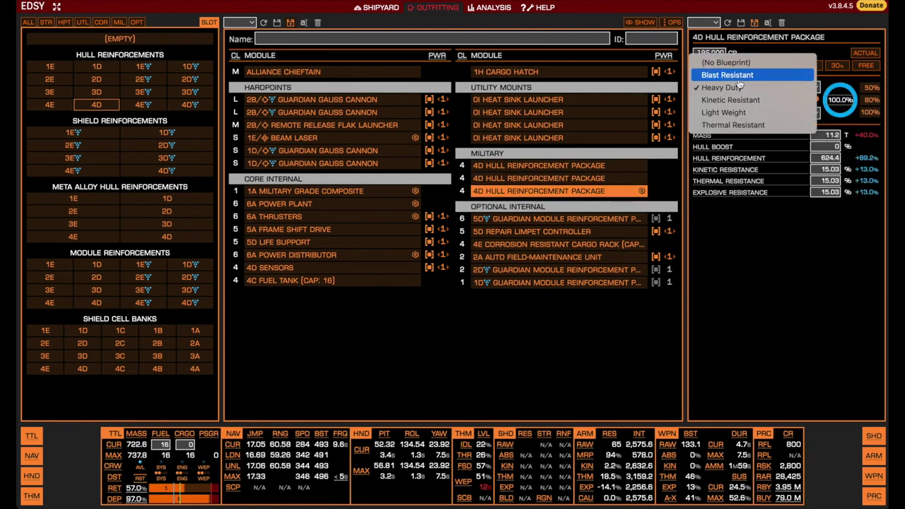
{"action": "left_click", "coordinate": [774, 63]}
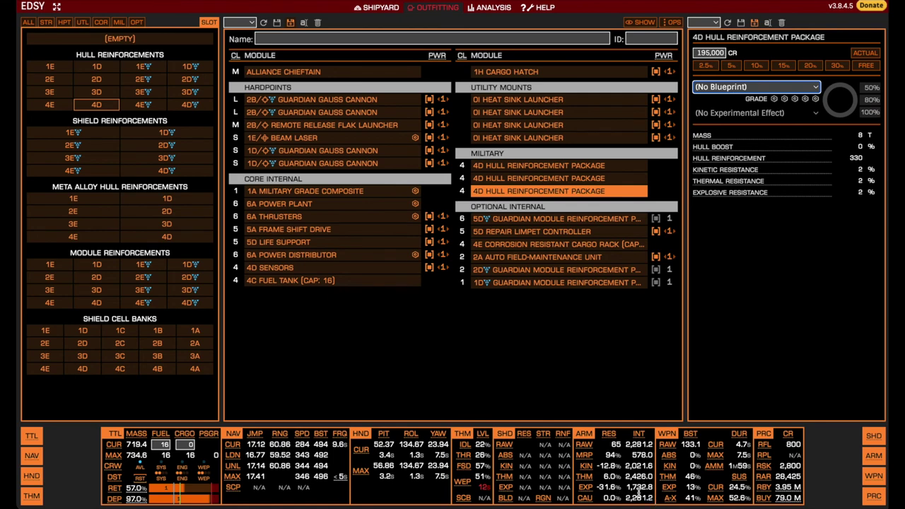
Replace the hull reinforcements in all three military slots with 4D Guardian Hull Reinforcement Packages.
{"action": "left_click", "coordinate": [535, 168]}
{"action": "left_click", "coordinate": [189, 104]}
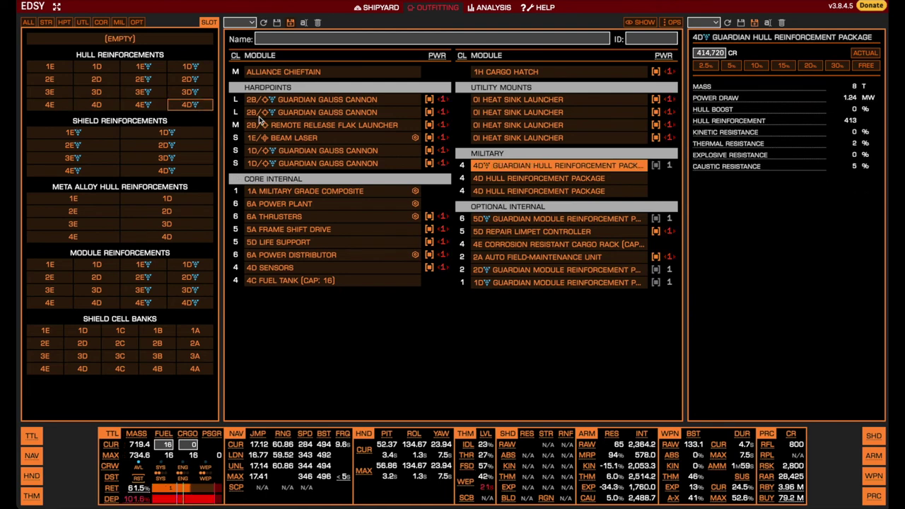
{"action": "left_click", "coordinate": [500, 179]}
{"action": "left_click", "coordinate": [190, 105]}
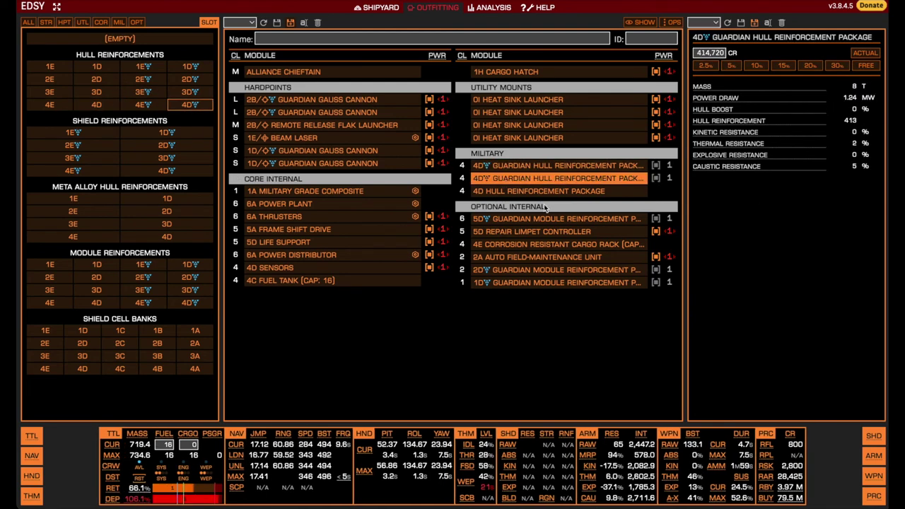
{"action": "left_click", "coordinate": [558, 191]}
{"action": "left_click", "coordinate": [195, 108]}
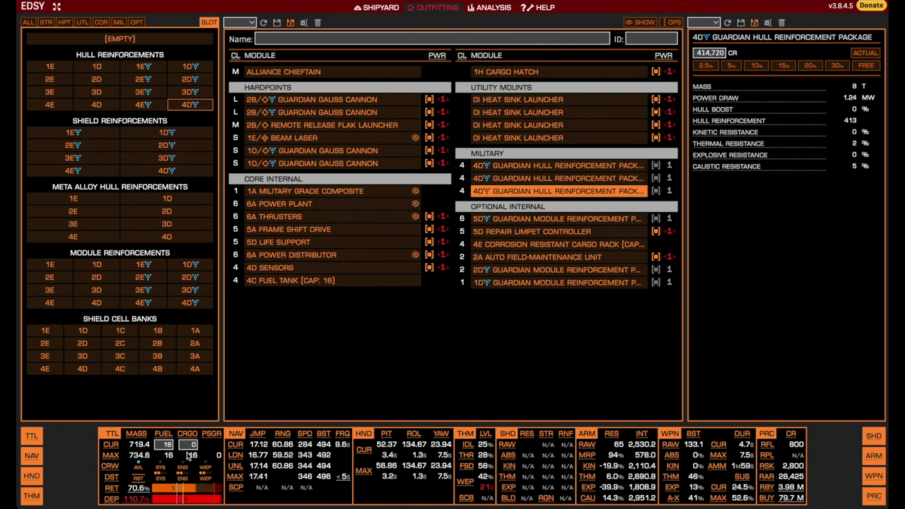
Change the power plant's experimental effect to Monstered and switch off power to the cargo hatch and frame shift drive.
{"action": "left_click", "coordinate": [372, 203]}
{"action": "left_click", "coordinate": [707, 113]}
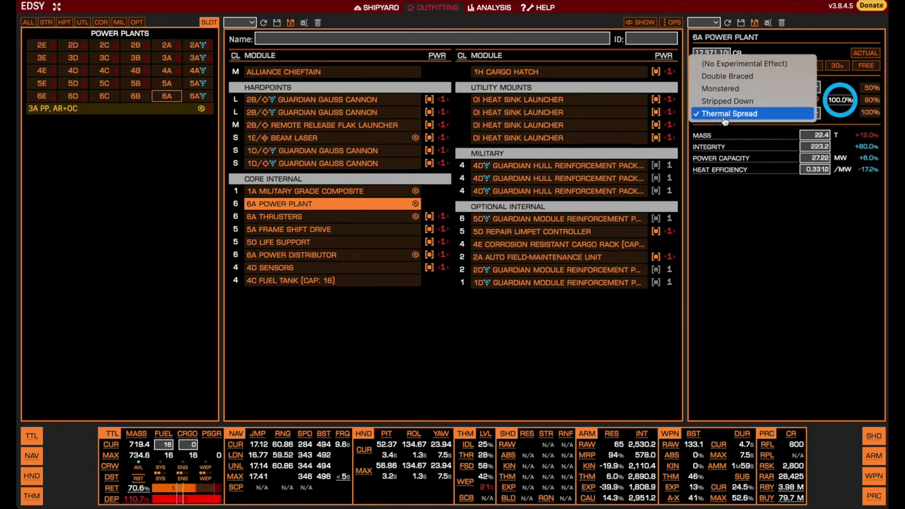
{"action": "left_click", "coordinate": [728, 90]}
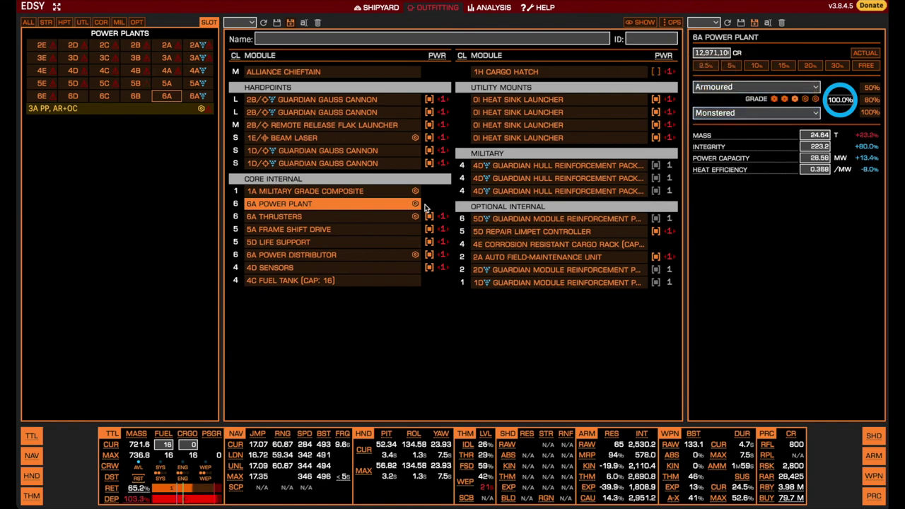
{"action": "left_click", "coordinate": [429, 230]}
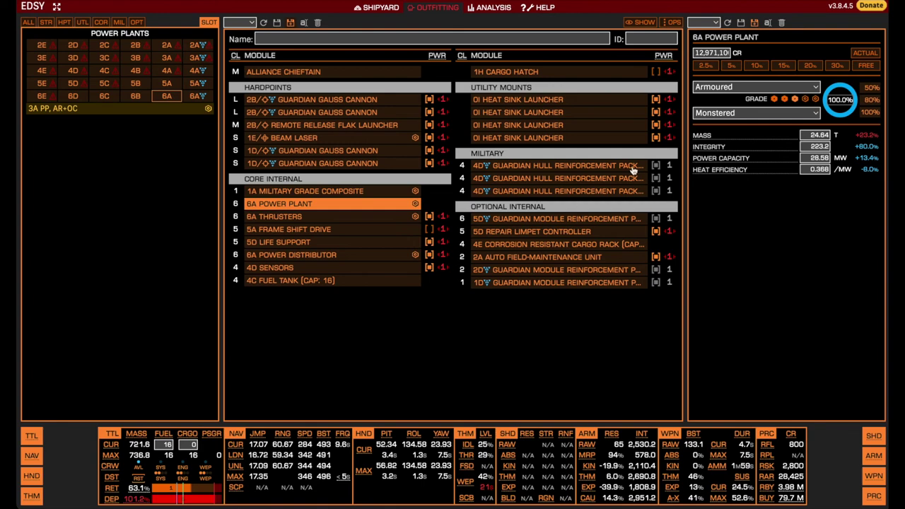
{"action": "left_click", "coordinate": [372, 143]}
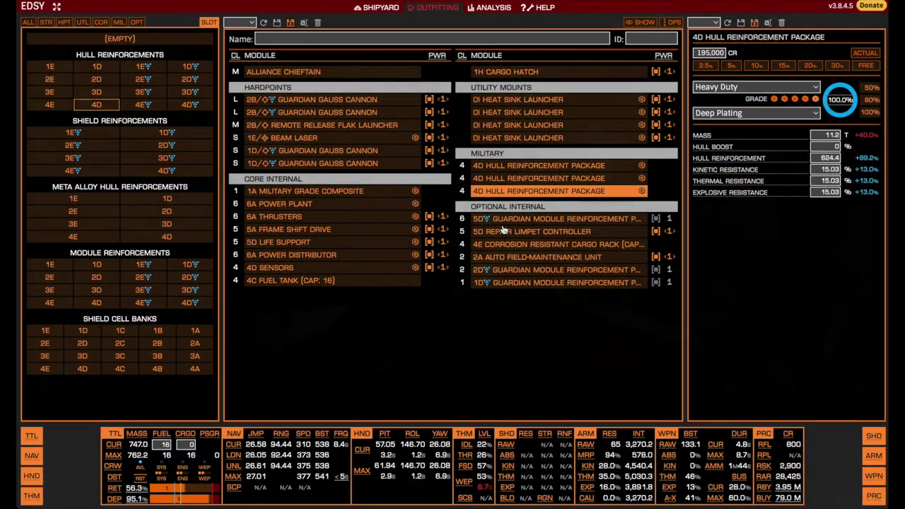
Remove the remote release flak launcher from the medium hardpoint and the beam laser from the first small hardpoint.
{"action": "left_click", "coordinate": [342, 129]}
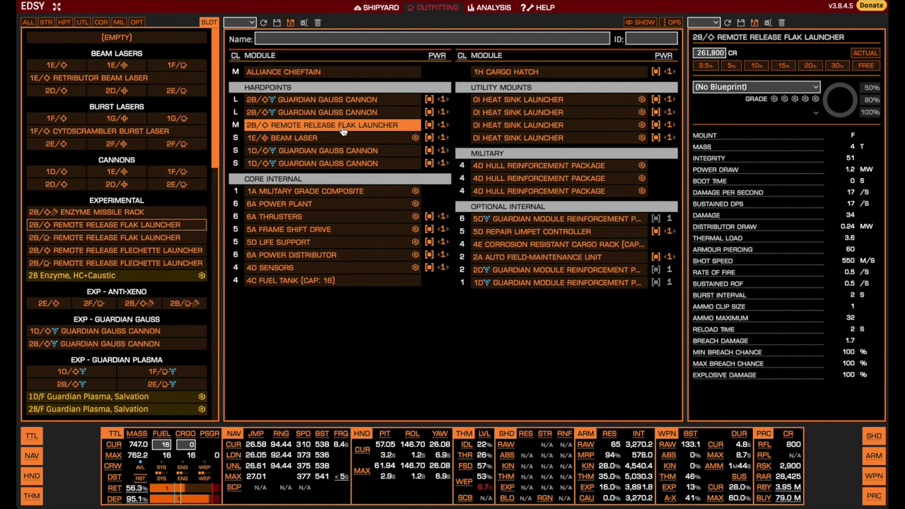
{"action": "right_click", "coordinate": [342, 132]}
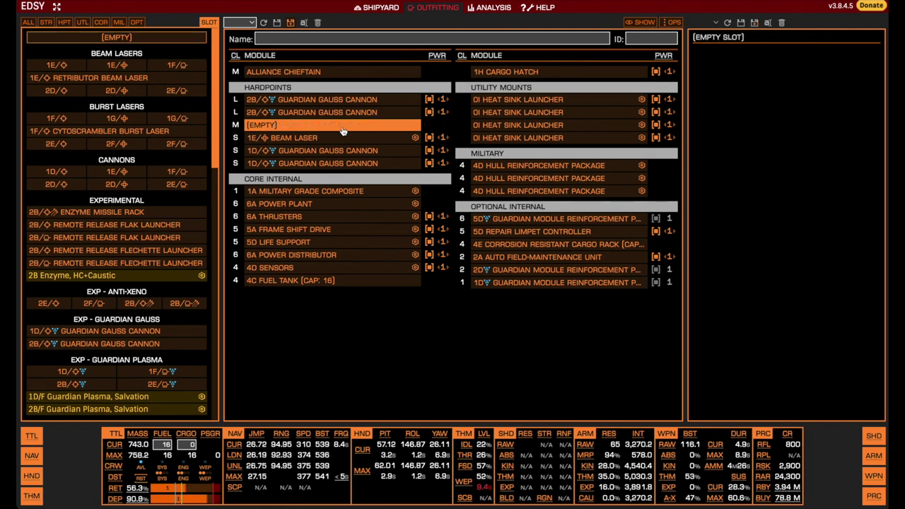
{"action": "right_click", "coordinate": [324, 141]}
Fit a fixed 2D beam laser in the medium hardpoint and a fixed 1E beam laser in the empty small hardpoint.
{"action": "left_click", "coordinate": [300, 129]}
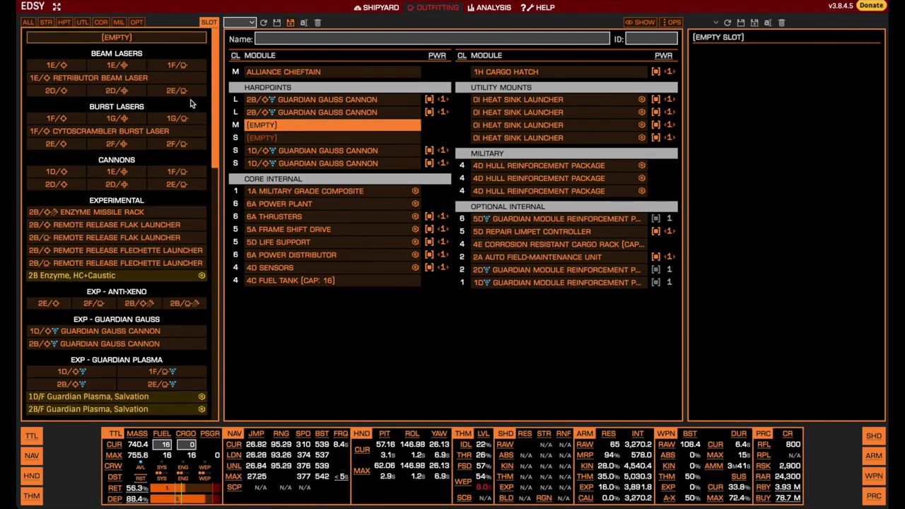
{"action": "left_click", "coordinate": [54, 65]}
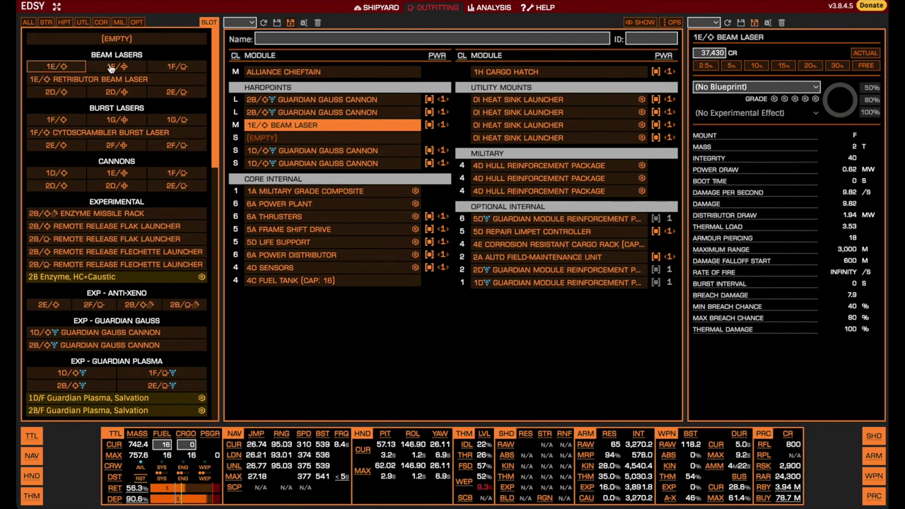
{"action": "left_click", "coordinate": [58, 93]}
{"action": "left_click", "coordinate": [318, 138]}
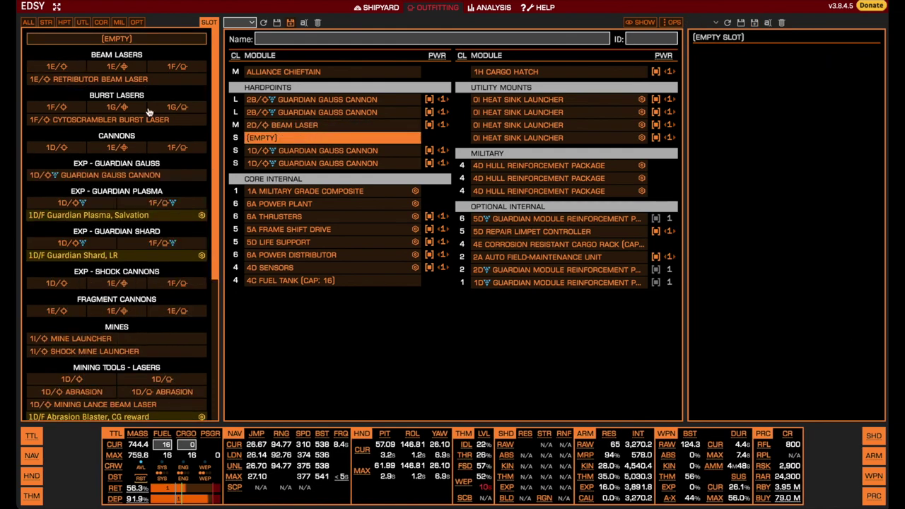
{"action": "left_click", "coordinate": [62, 69]}
Engineer the medium 2D beam laser with the Long Range blueprint and the Thermal Vent experimental effect.
{"action": "left_click", "coordinate": [292, 127]}
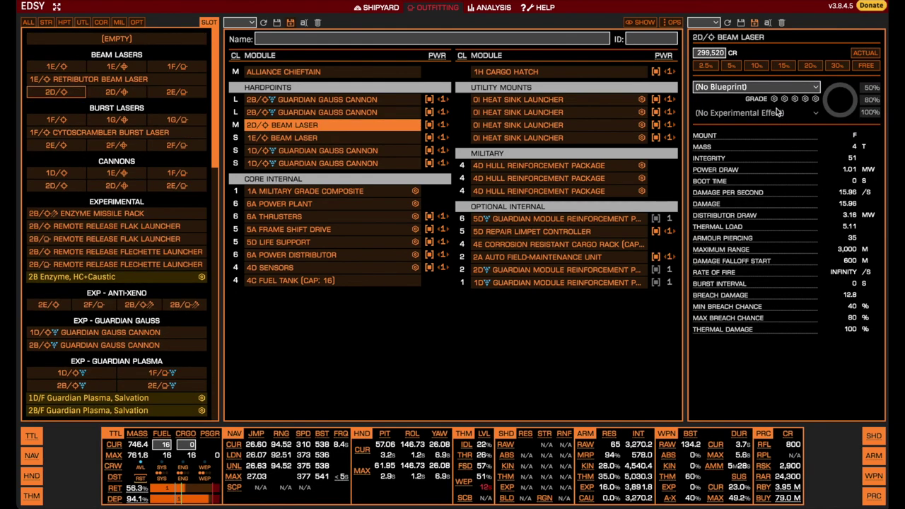
{"action": "left_click", "coordinate": [757, 87]}
{"action": "left_click", "coordinate": [742, 125]}
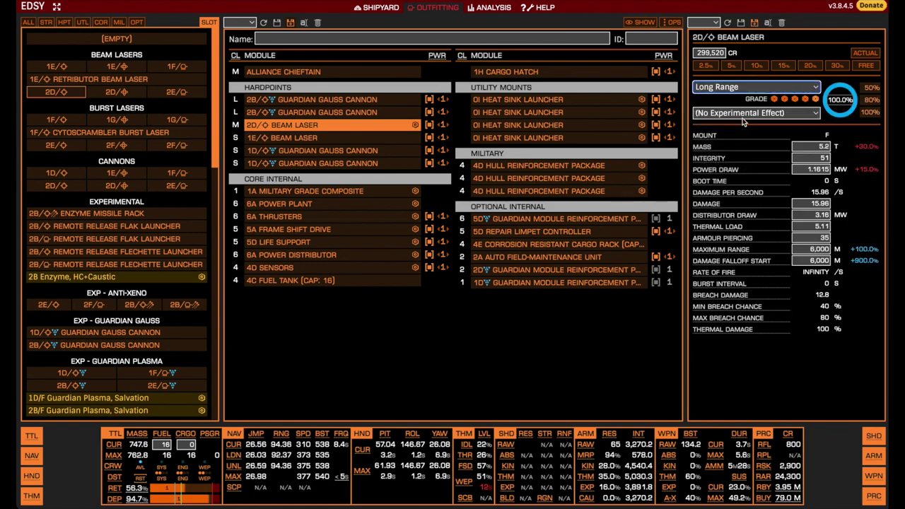
{"action": "left_click", "coordinate": [759, 113]}
{"action": "left_click", "coordinate": [728, 226]}
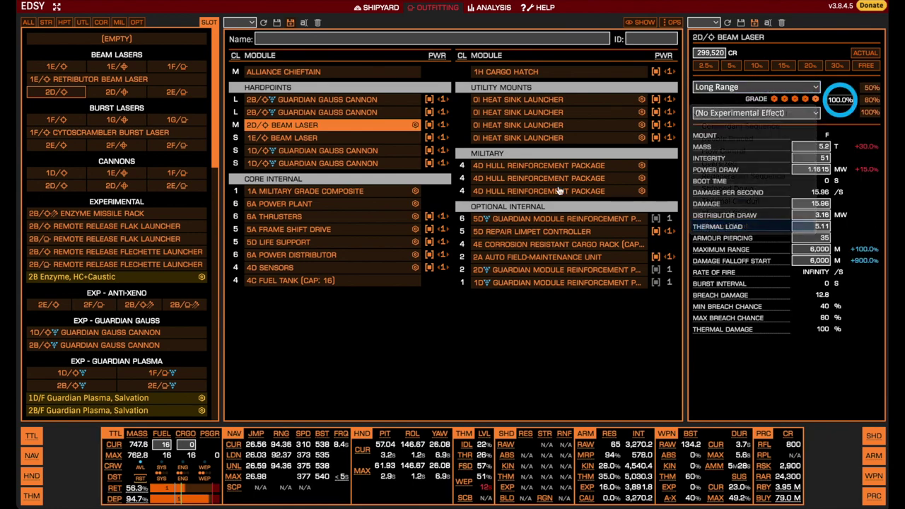
Engineer the small 1E beam laser with the Long Range blueprint and the Thermal Vent experimental effect.
{"action": "left_click", "coordinate": [340, 138]}
{"action": "left_click", "coordinate": [752, 86]}
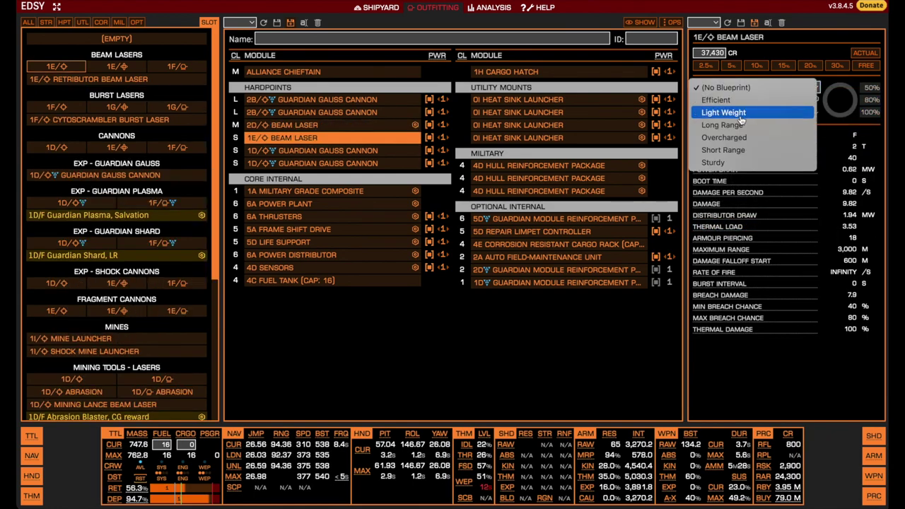
{"action": "left_click", "coordinate": [741, 125]}
{"action": "left_click", "coordinate": [738, 113]}
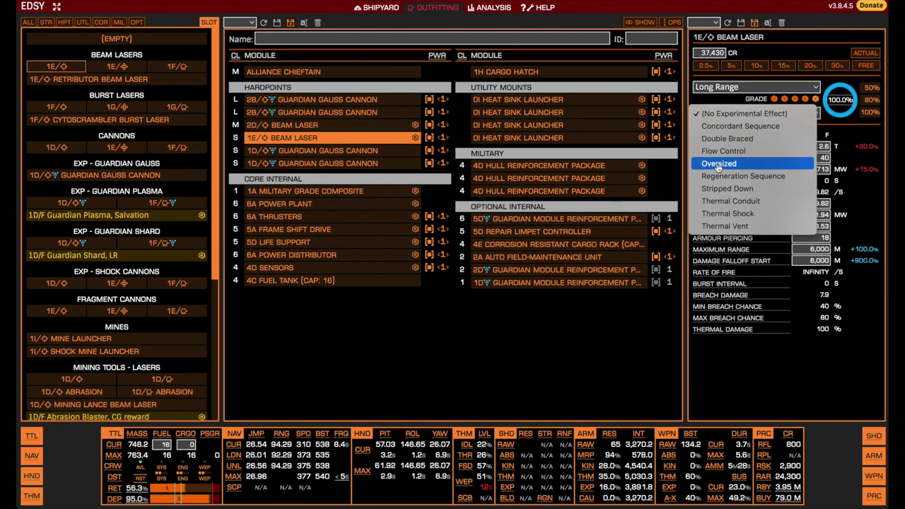
{"action": "left_click", "coordinate": [723, 226]}
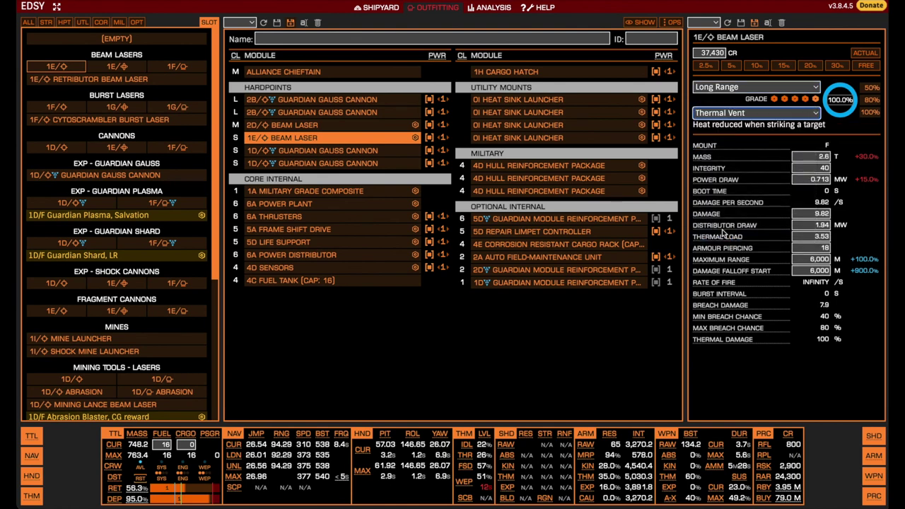